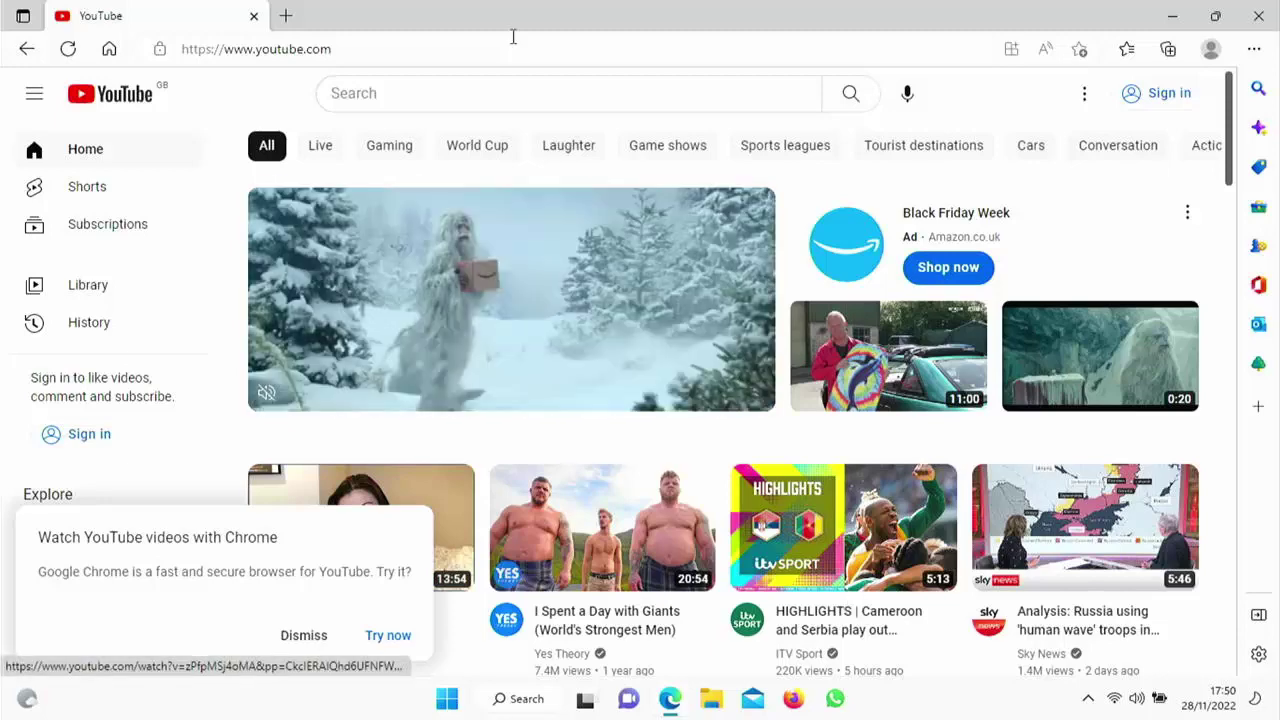
# Replace the YouTube address with sky.com and load the Sky homepage.
pyautogui.click(406, 49)
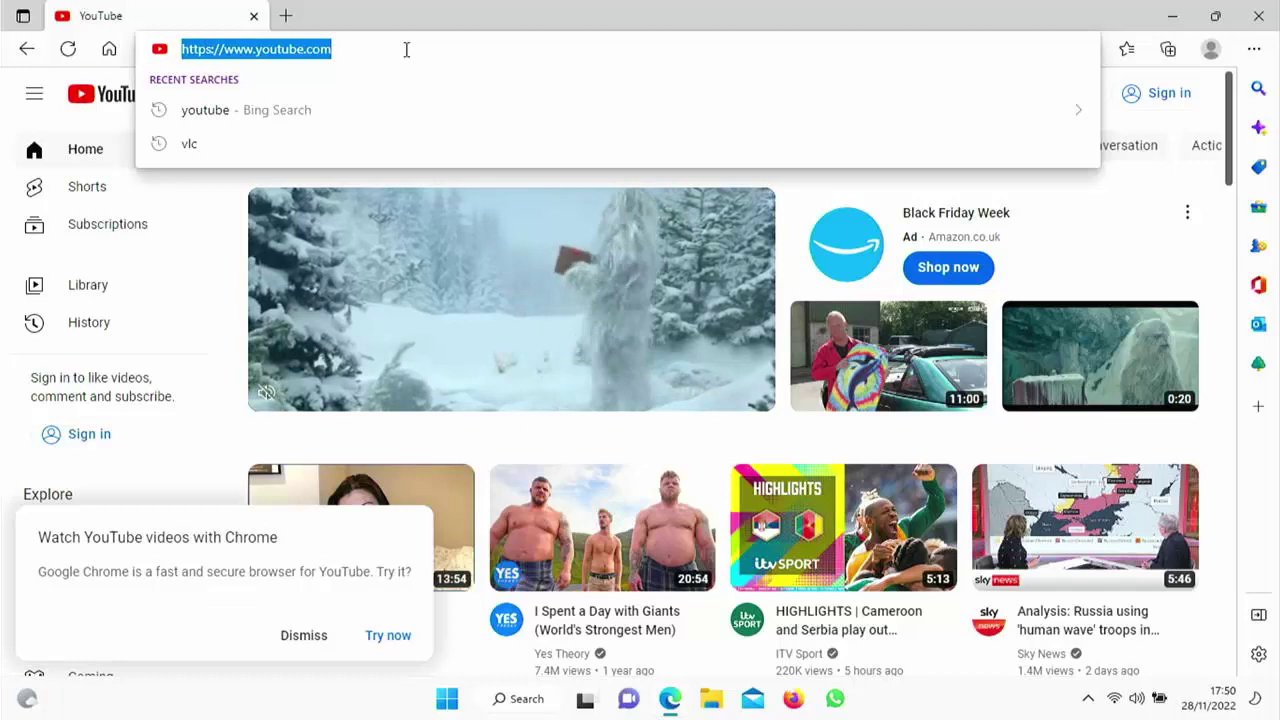
pyautogui.write('sky.c')
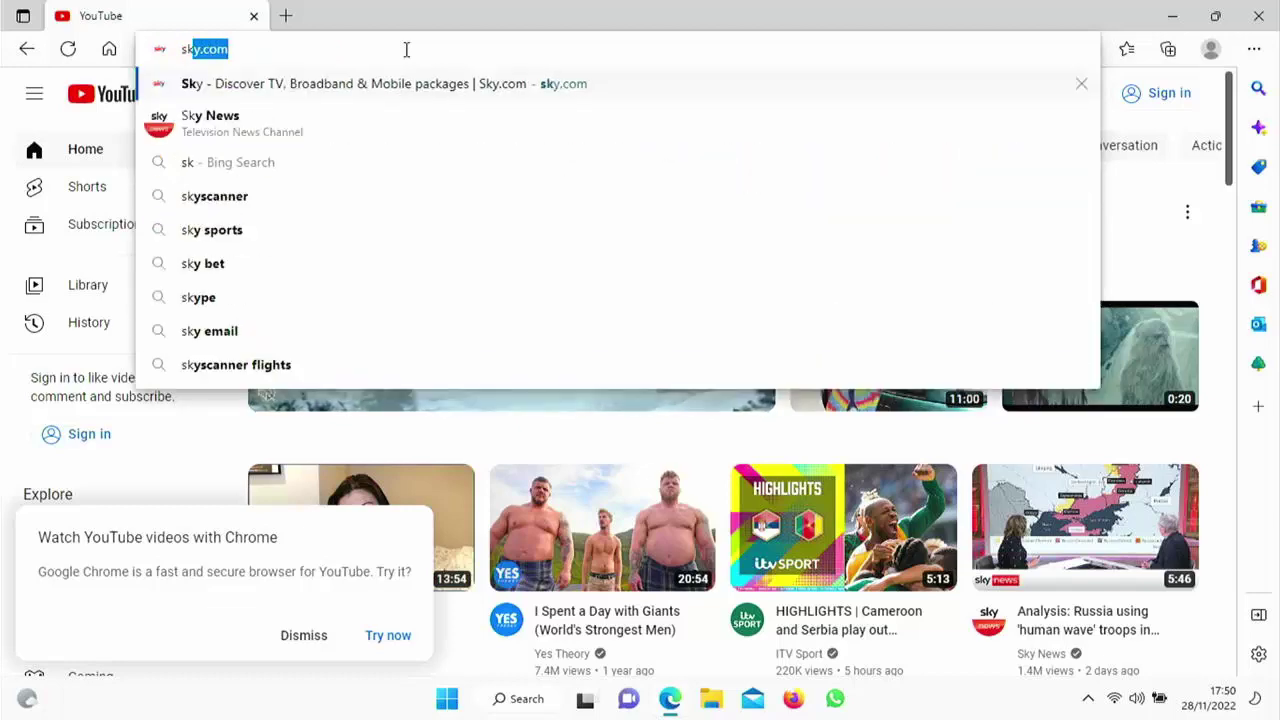
pyautogui.write('om')
pyautogui.press('Return')
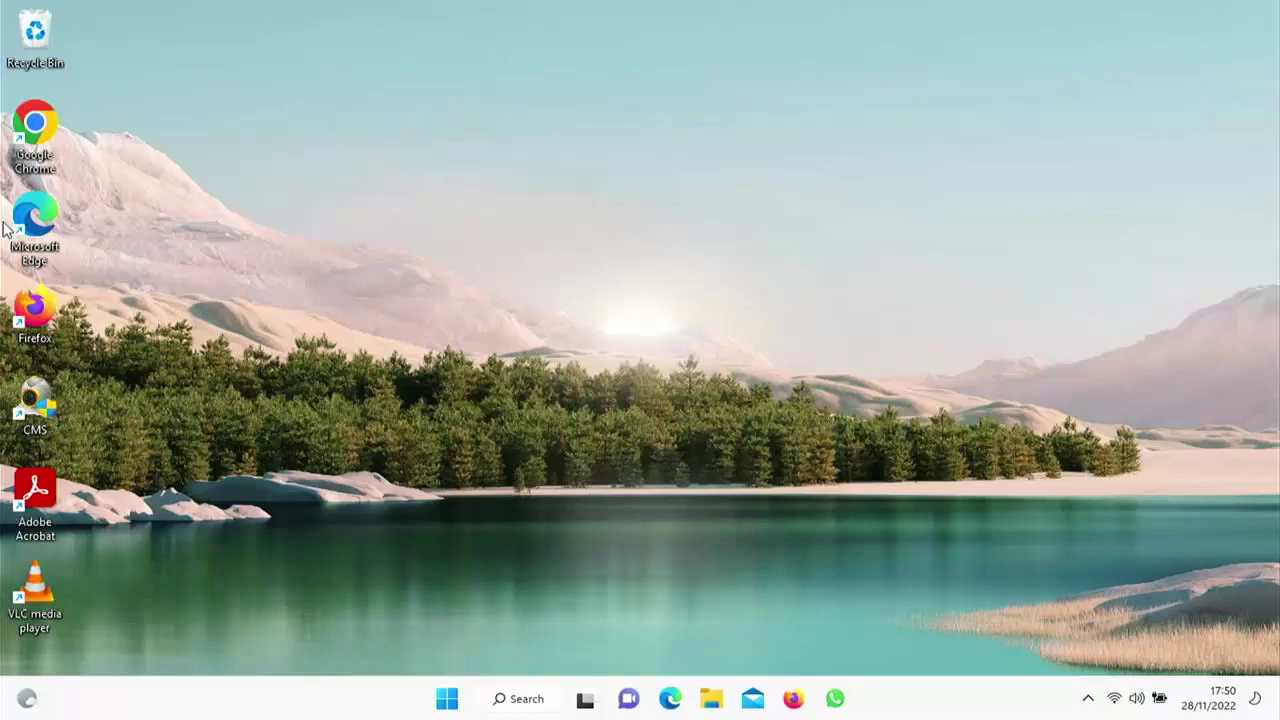
pyautogui.doubleClick(36, 228)
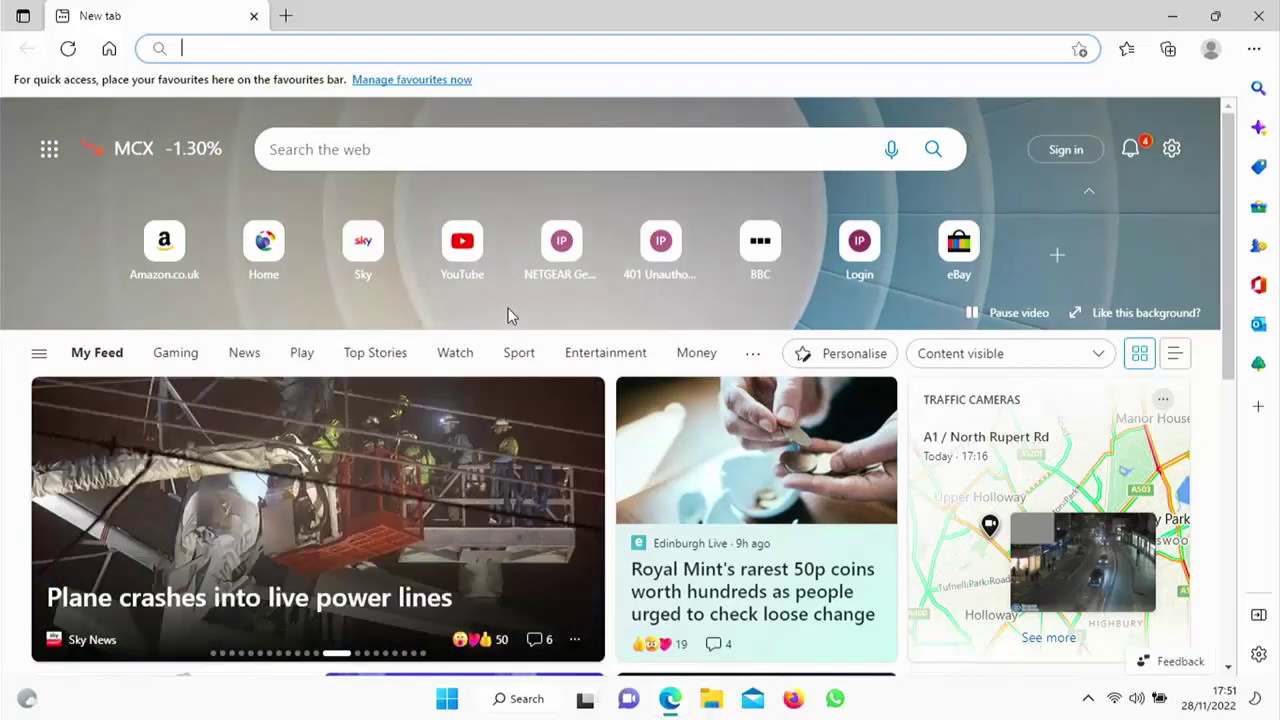
pyautogui.click(1258, 16)
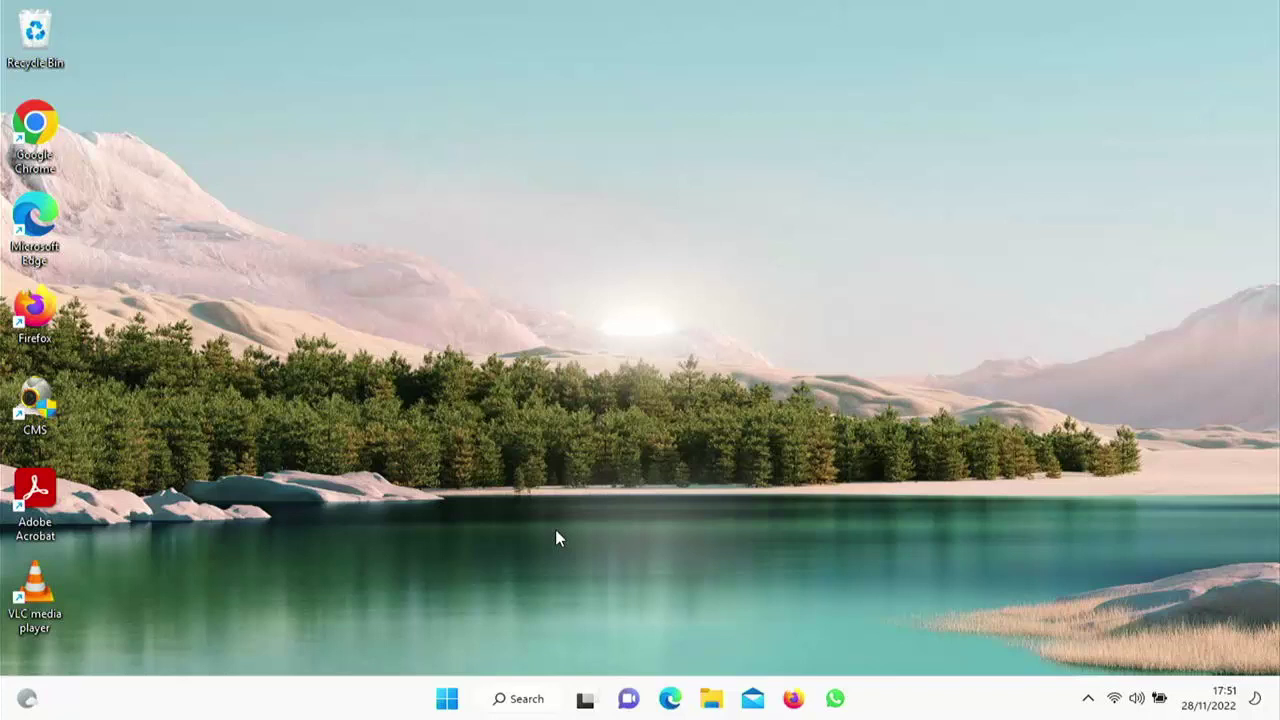
# Launch Control Panel by running 'control' from the Win+R Run box.
pyautogui.press('super+r')
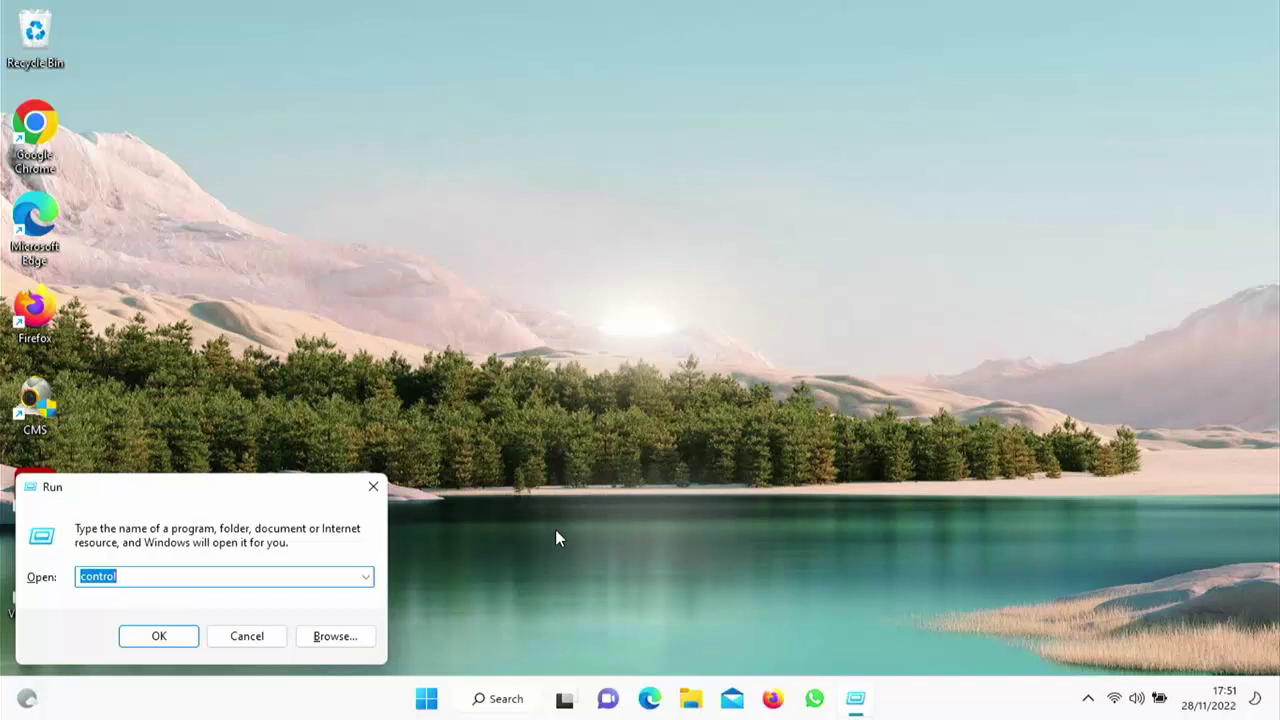
pyautogui.press('BackSpace')
pyautogui.write('co')
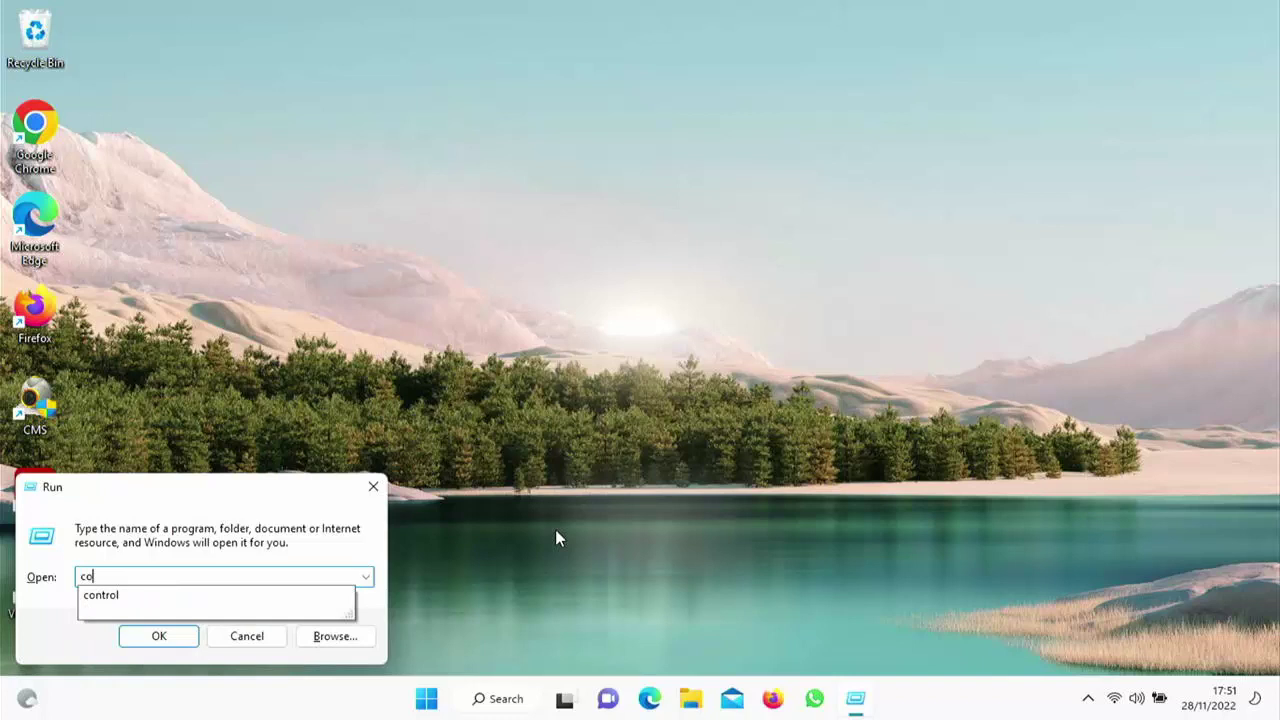
pyautogui.write('ntrol')
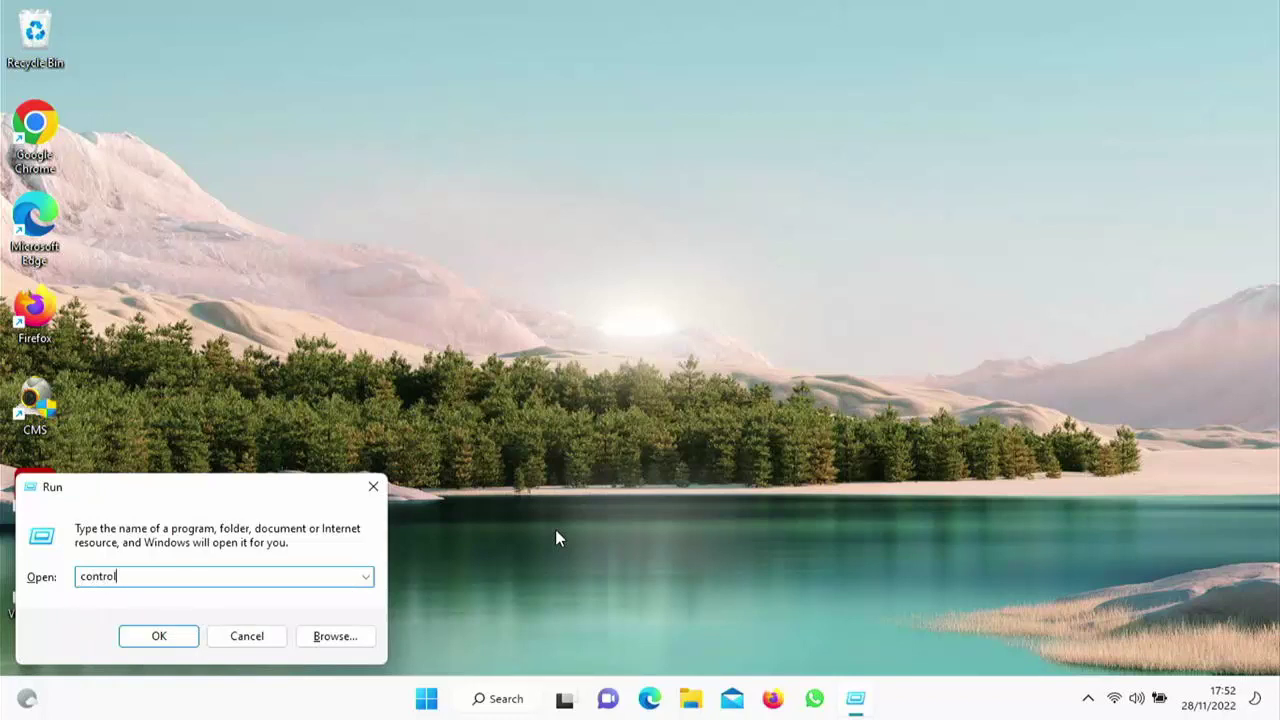
pyautogui.press('Return')
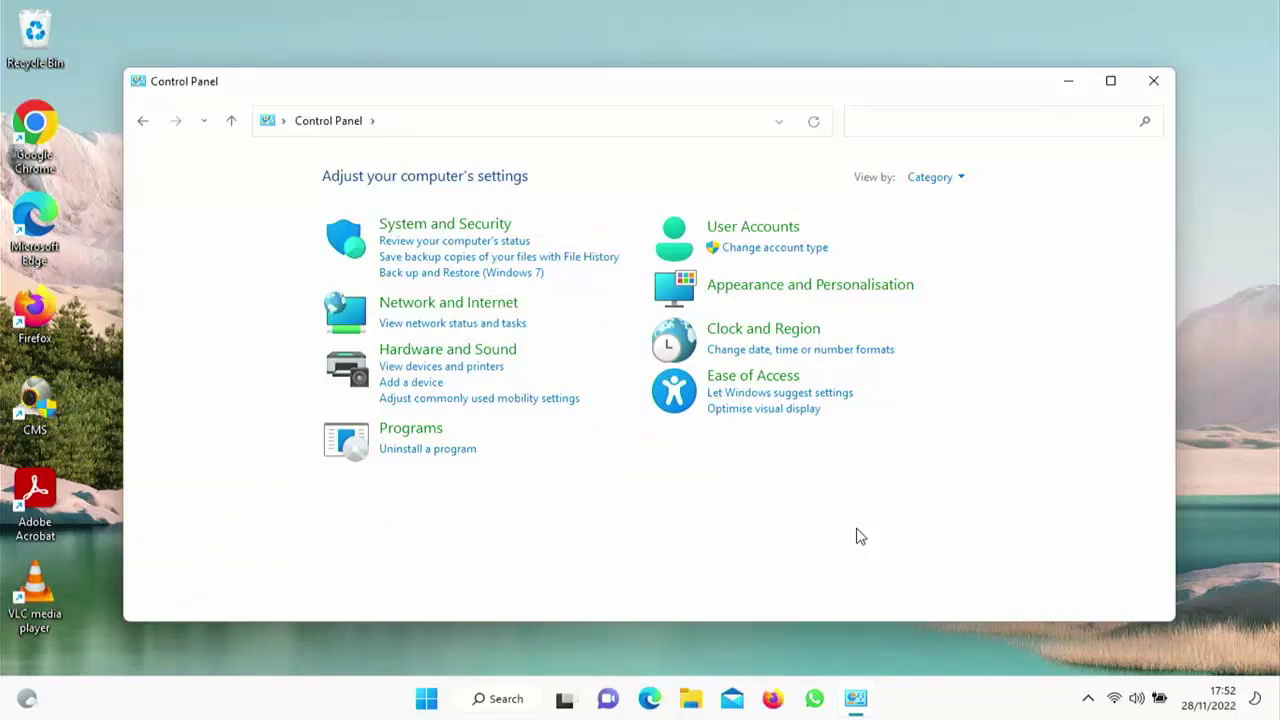
# Show Control Panel items as Large icons, then open the System entry.
pyautogui.click(963, 180)
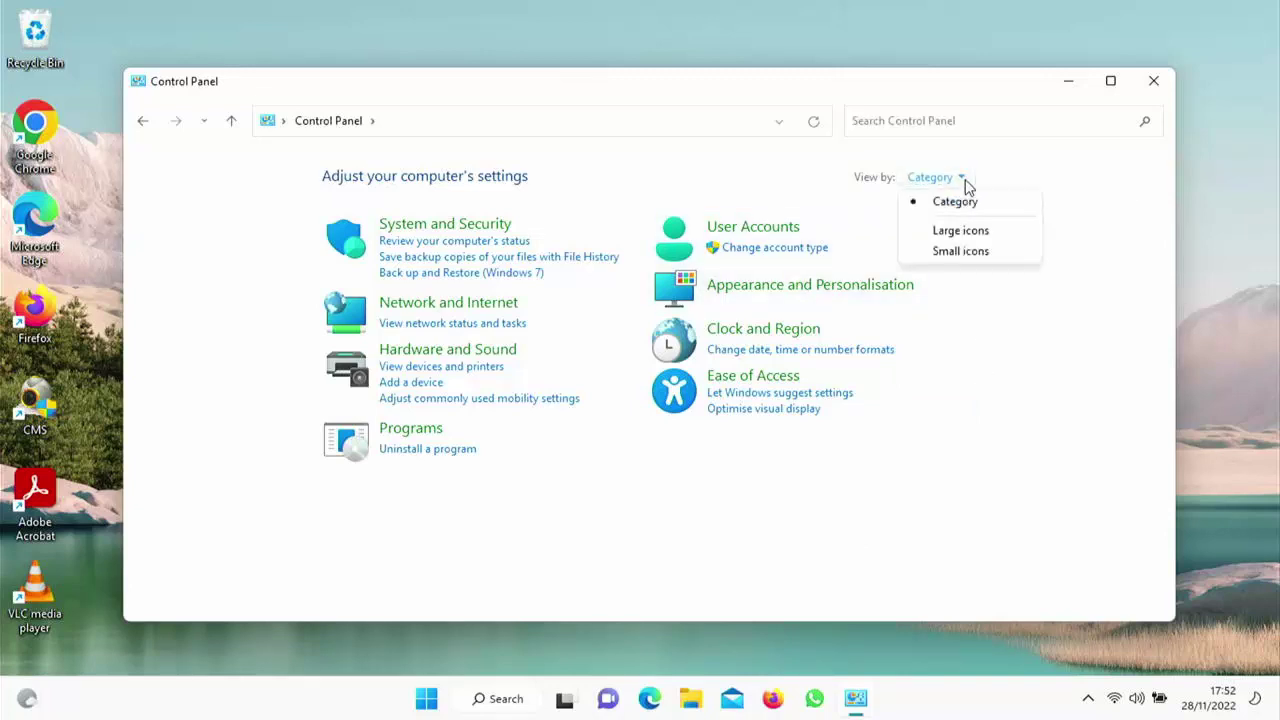
pyautogui.click(960, 232)
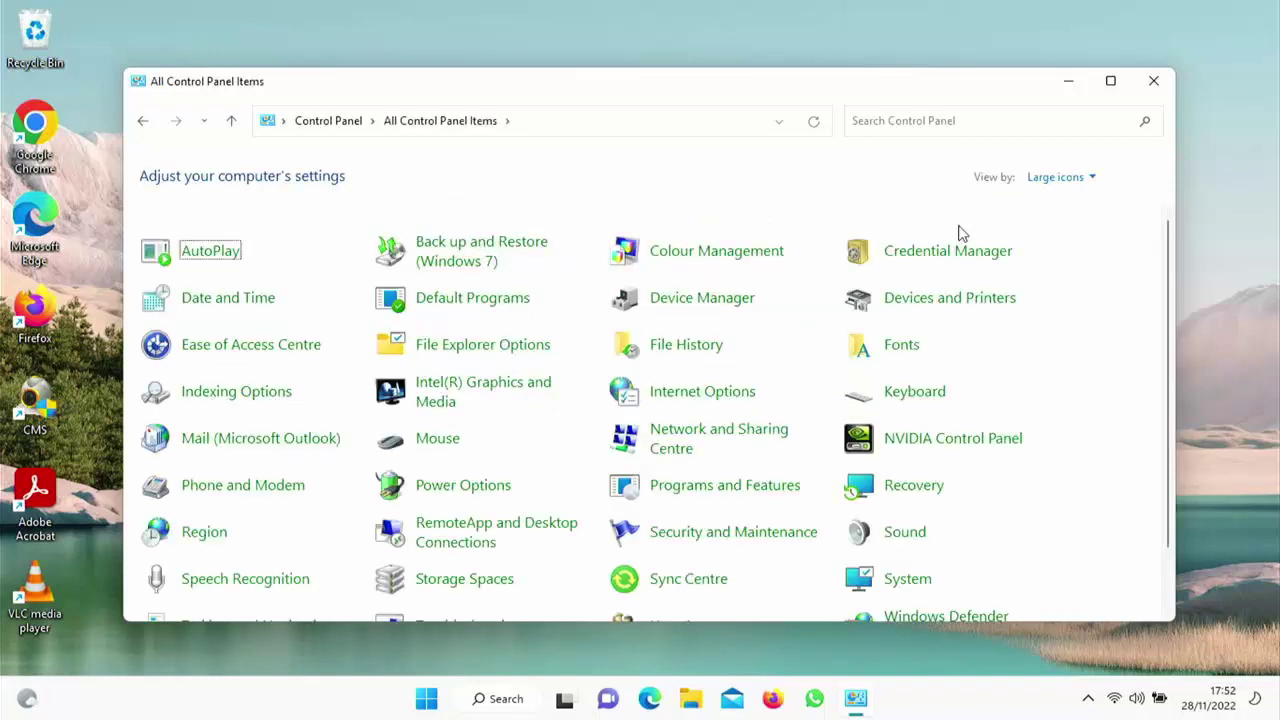
pyautogui.click(1095, 180)
pyautogui.click(1081, 251)
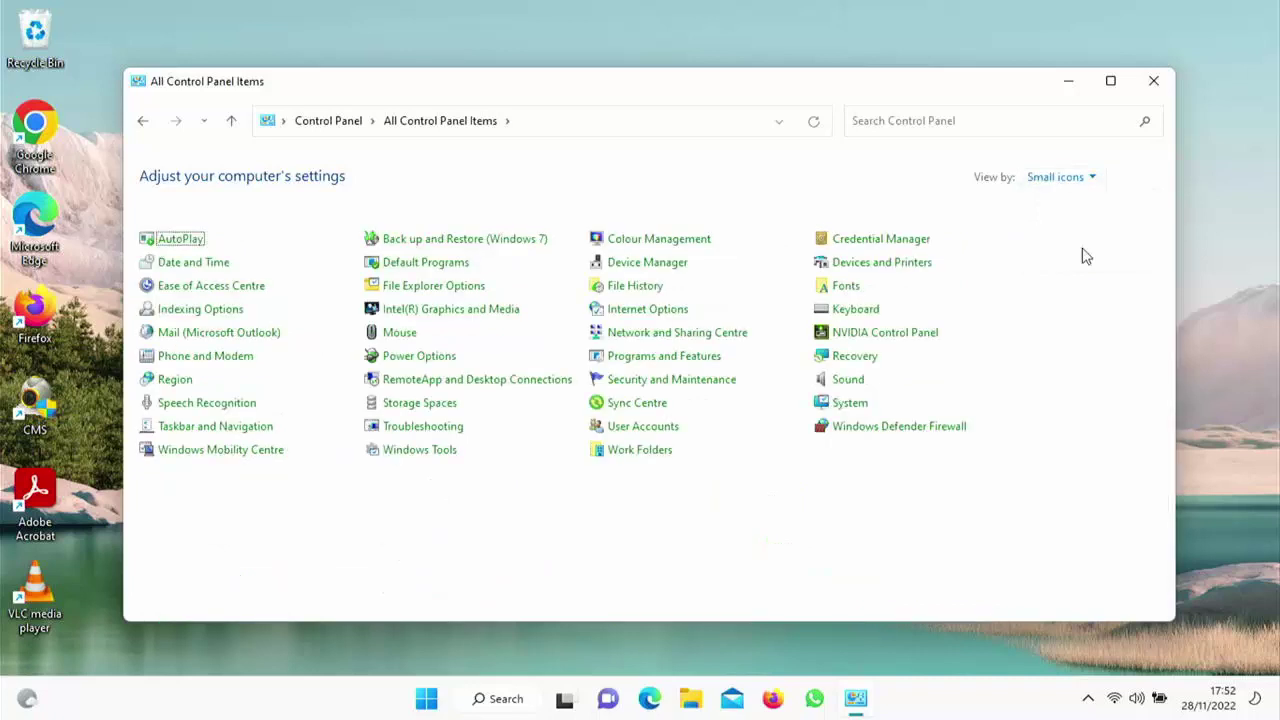
pyautogui.click(1084, 184)
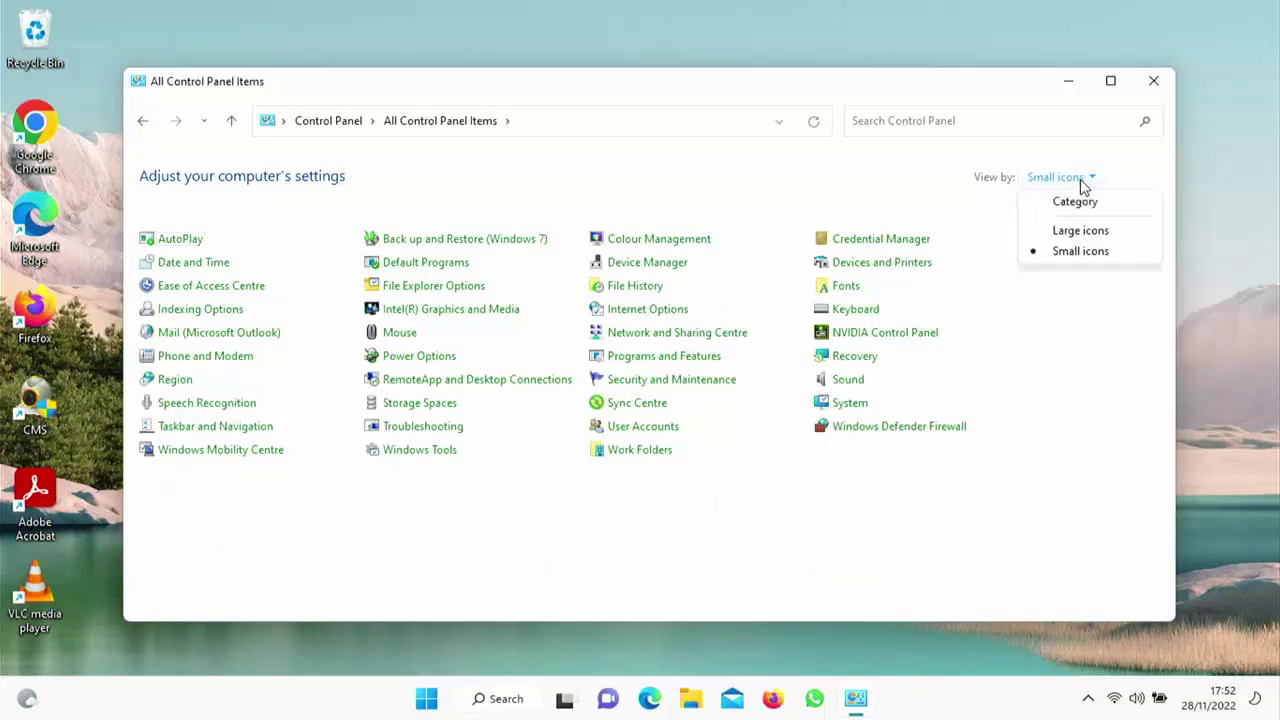
pyautogui.click(1075, 236)
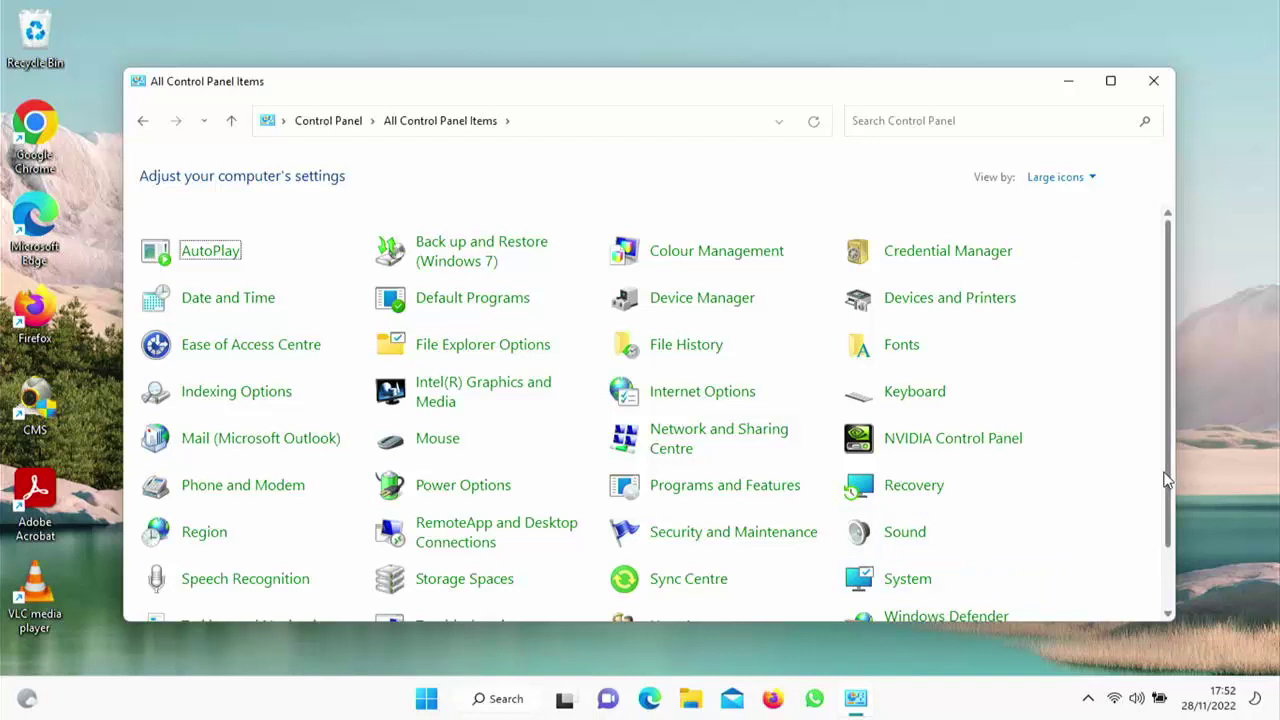
pyautogui.scroll(-1, 1097, 500)
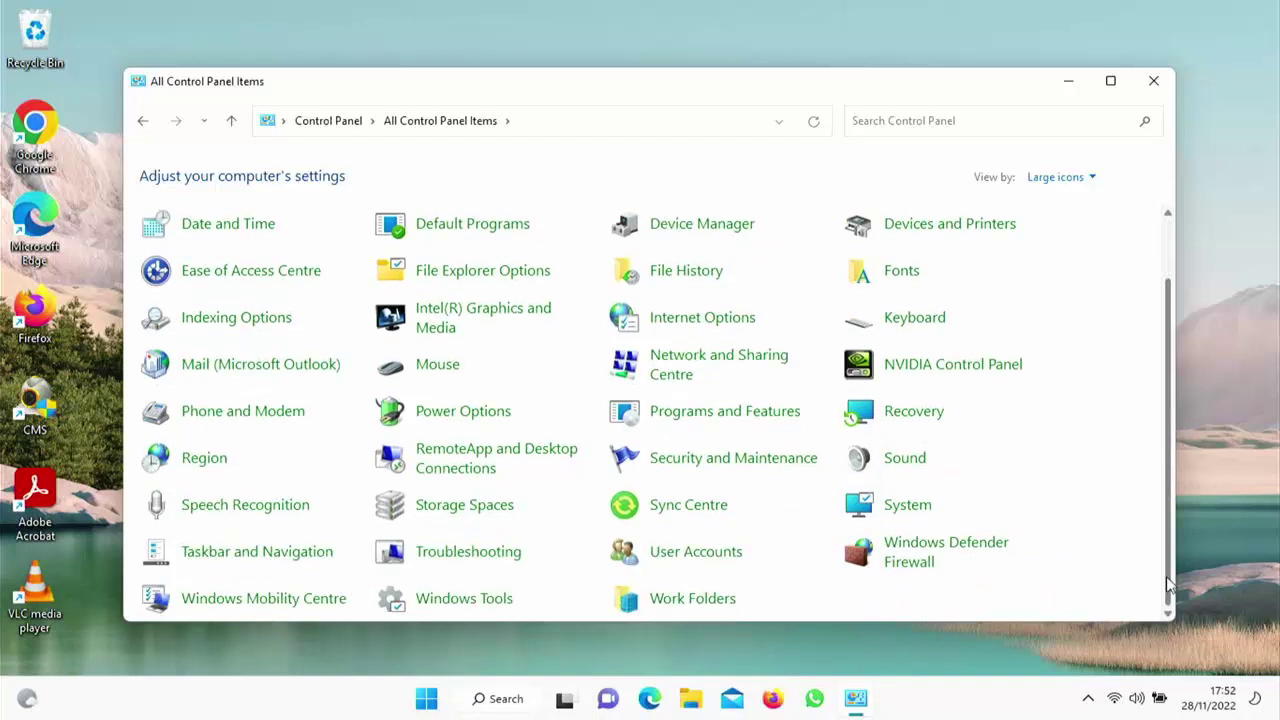
pyautogui.click(905, 515)
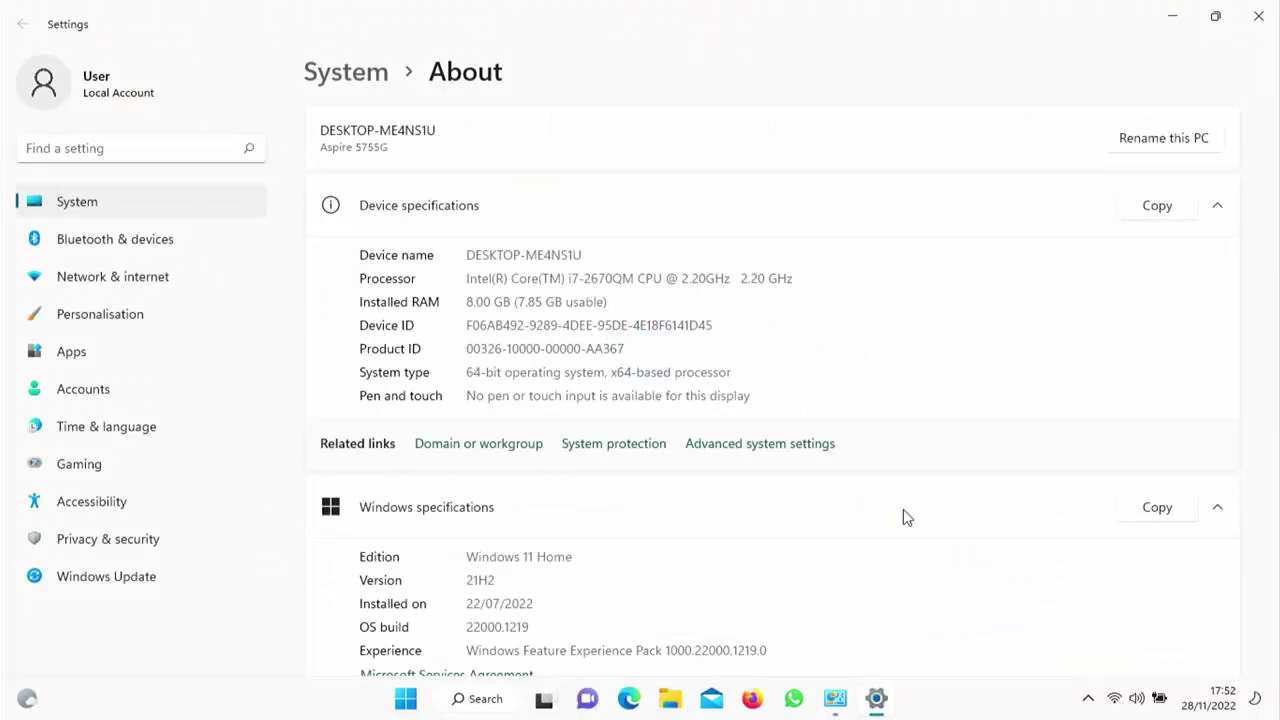
# Open Advanced system settings from the System About page.
pyautogui.click(775, 448)
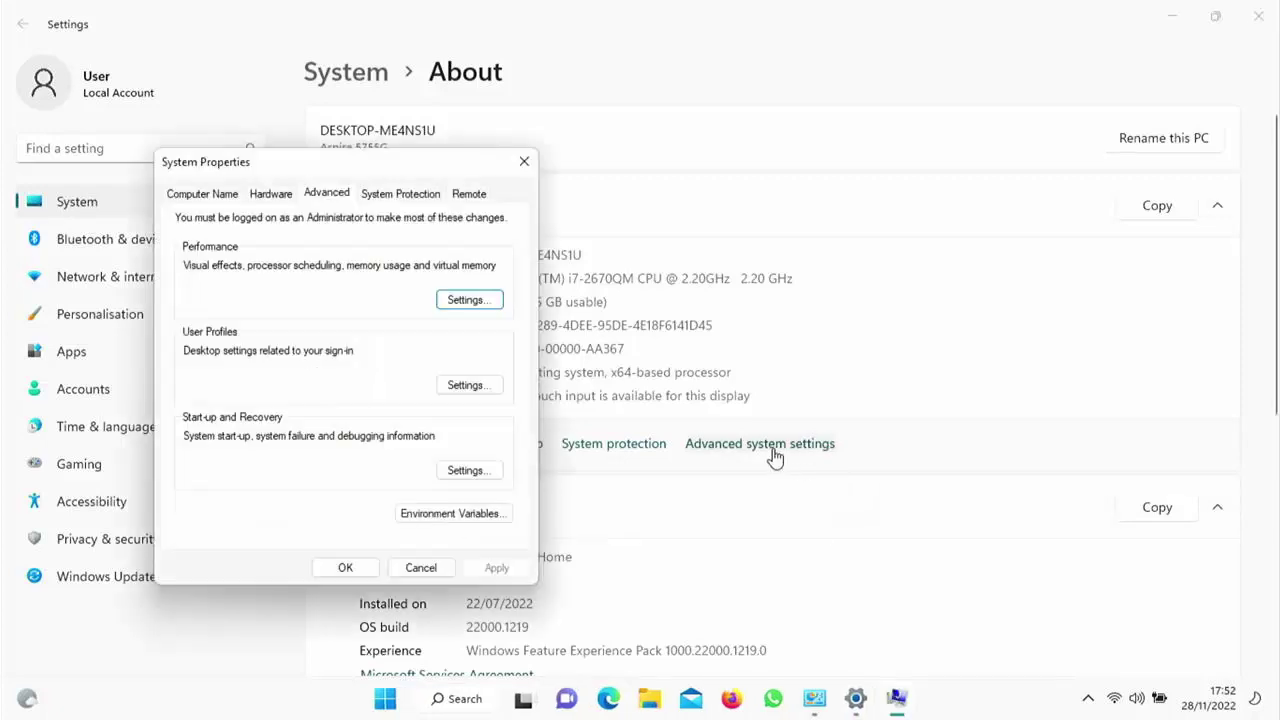
# Untick 'Animate controls and elements inside windows' in Performance Options, apply, and close all settings windows.
pyautogui.click(487, 306)
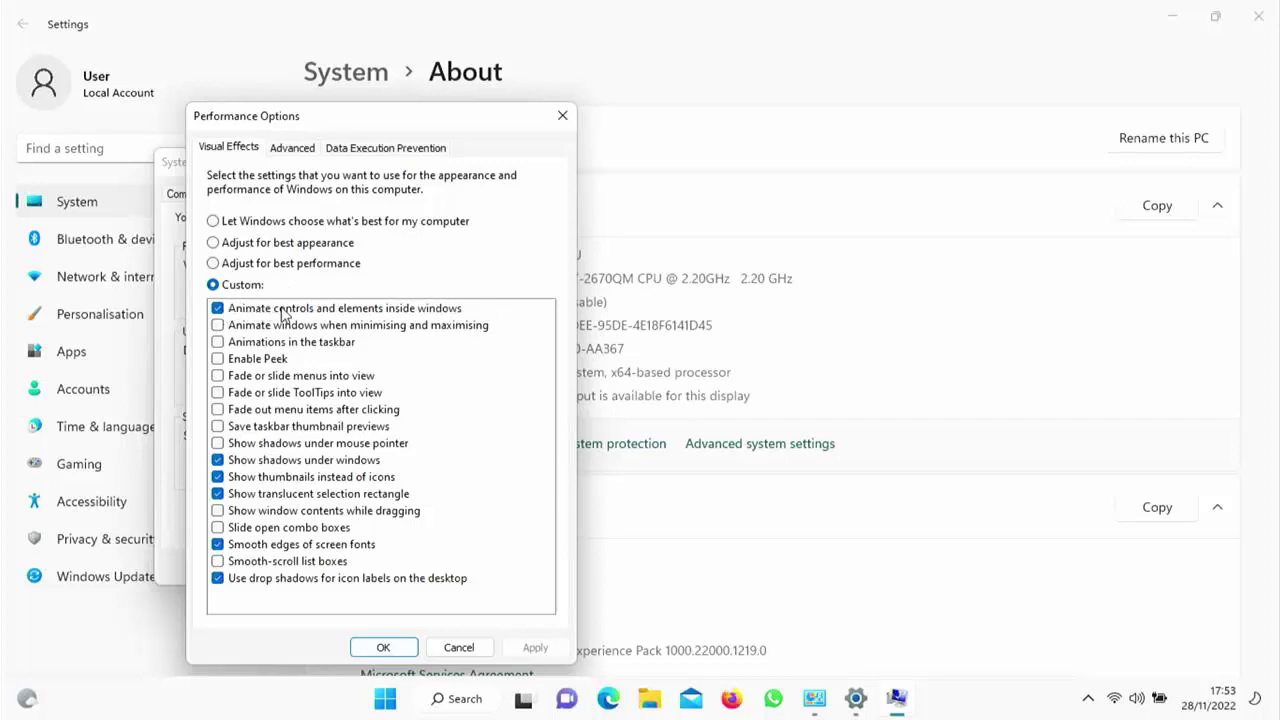
pyautogui.click(218, 309)
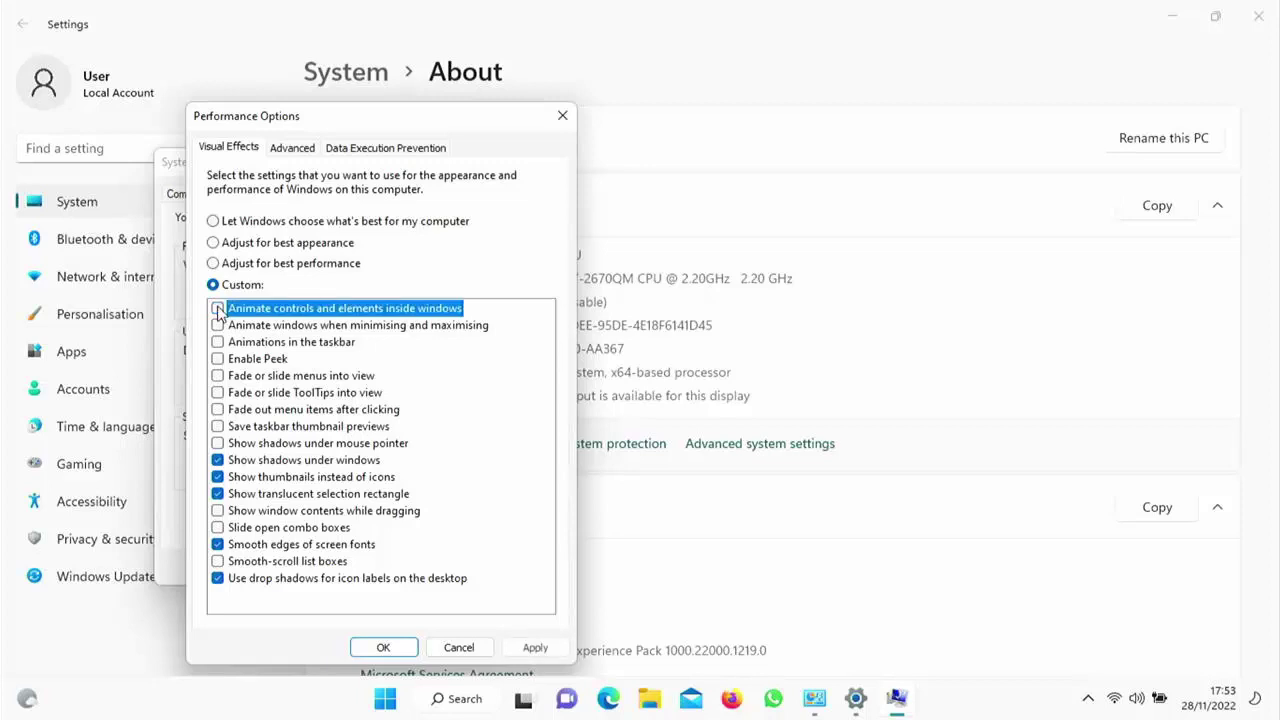
pyautogui.click(537, 646)
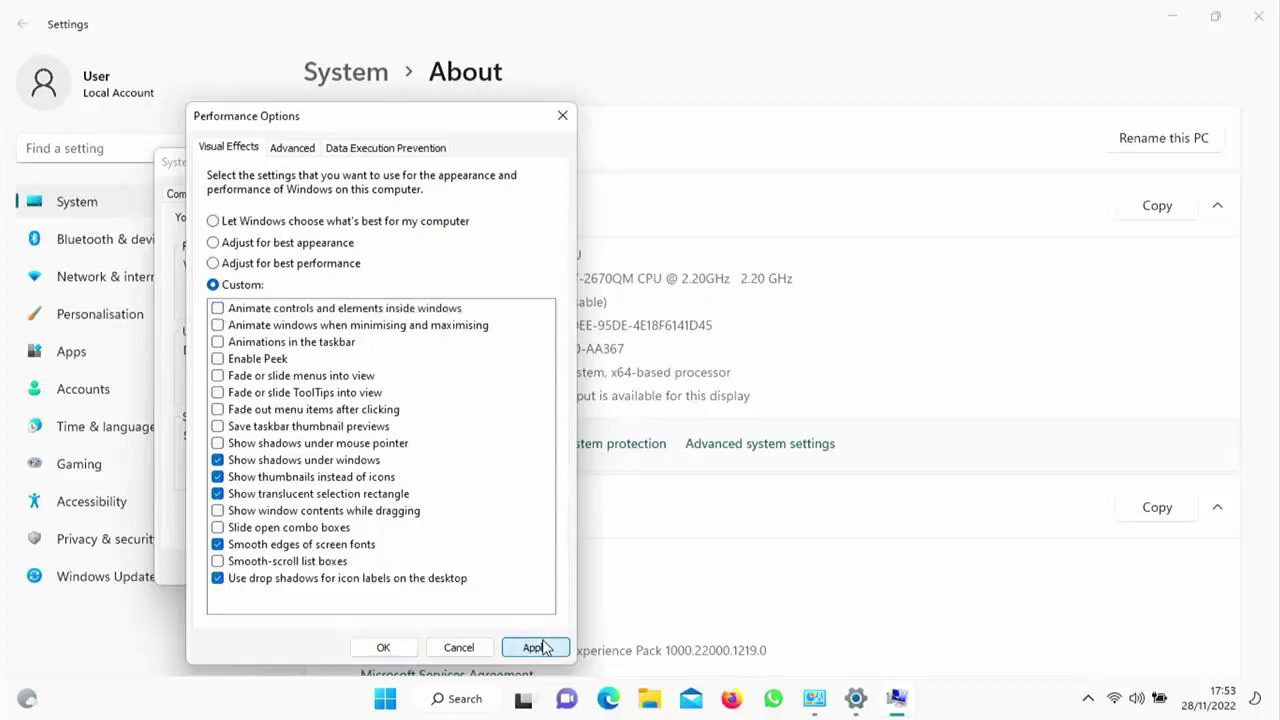
pyautogui.click(405, 655)
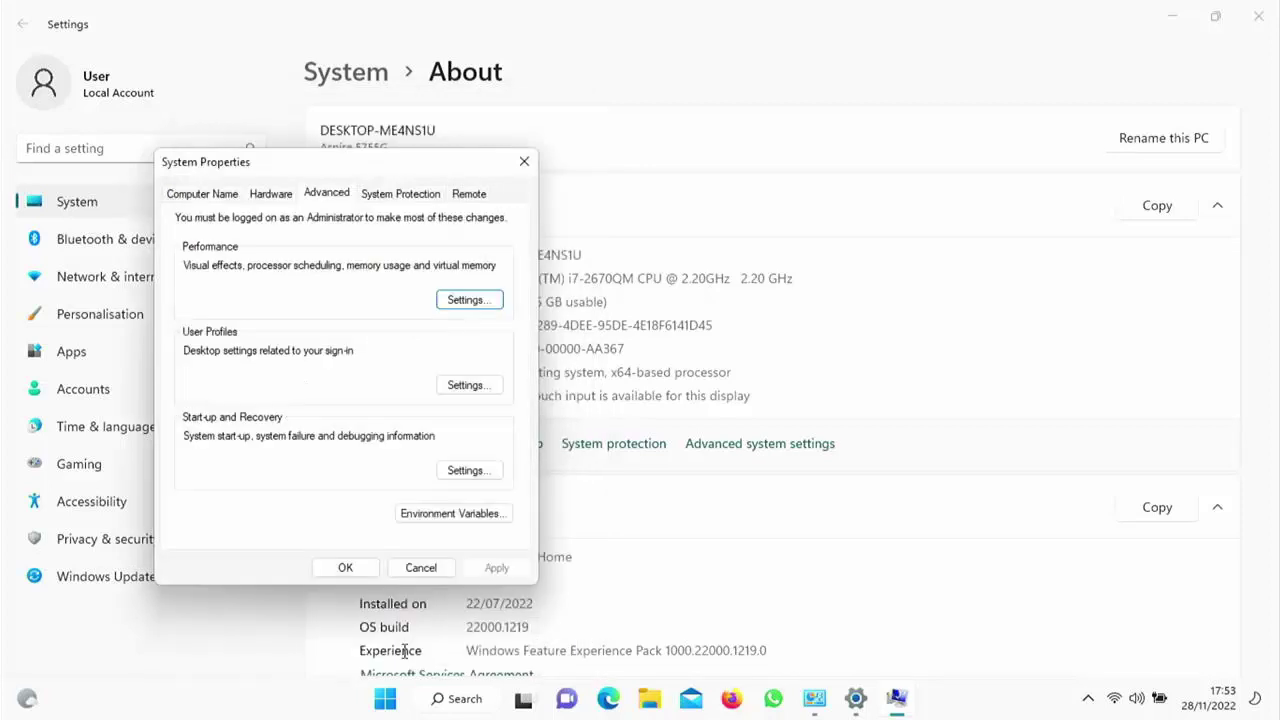
pyautogui.click(368, 572)
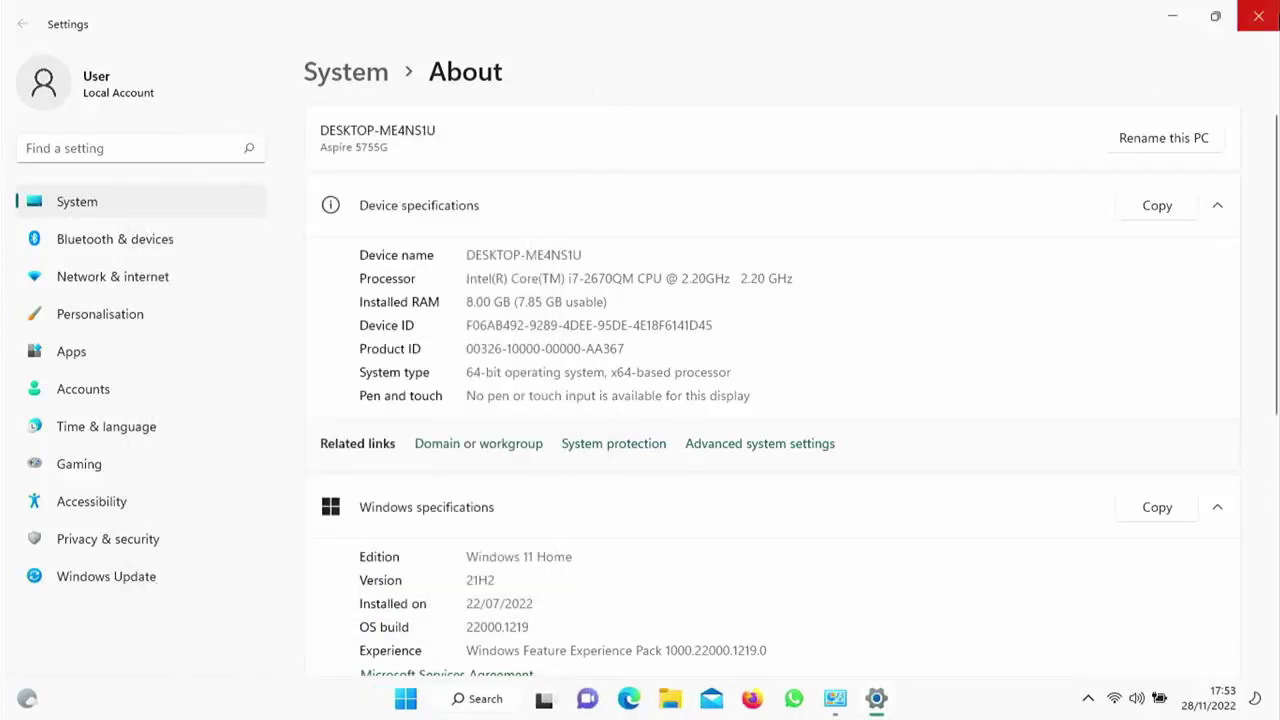
pyautogui.click(1258, 16)
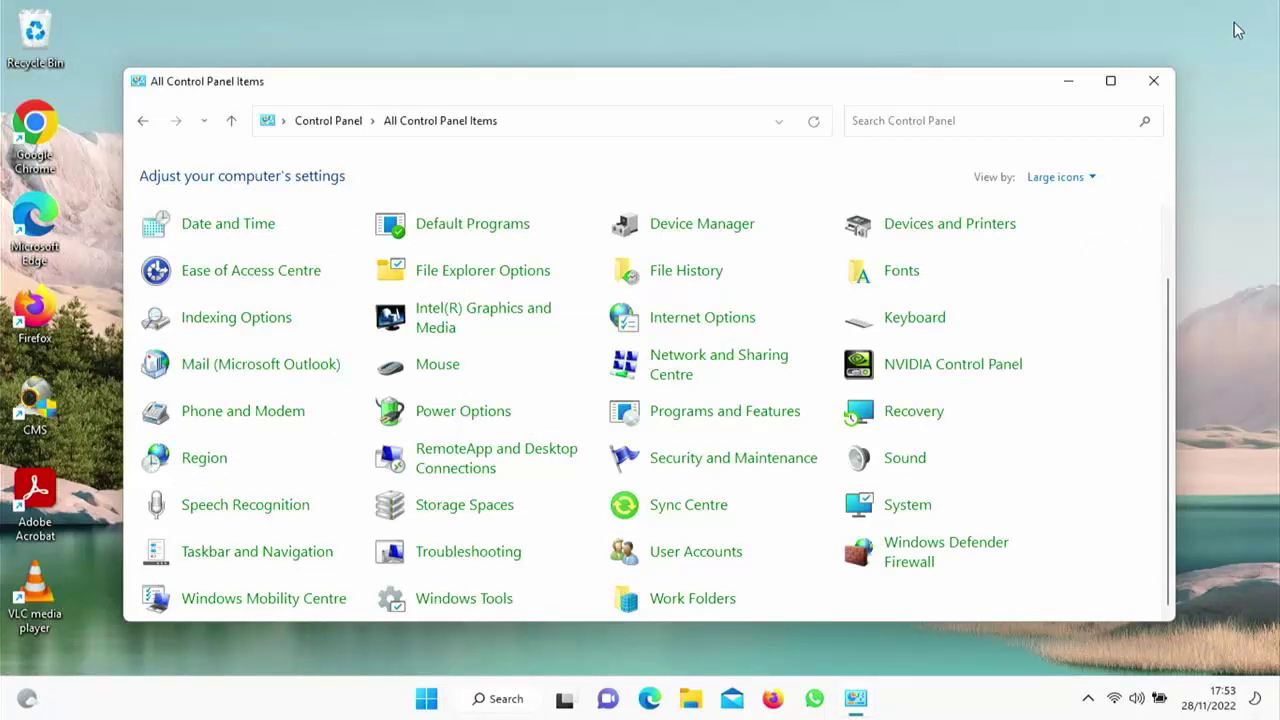
pyautogui.click(1155, 82)
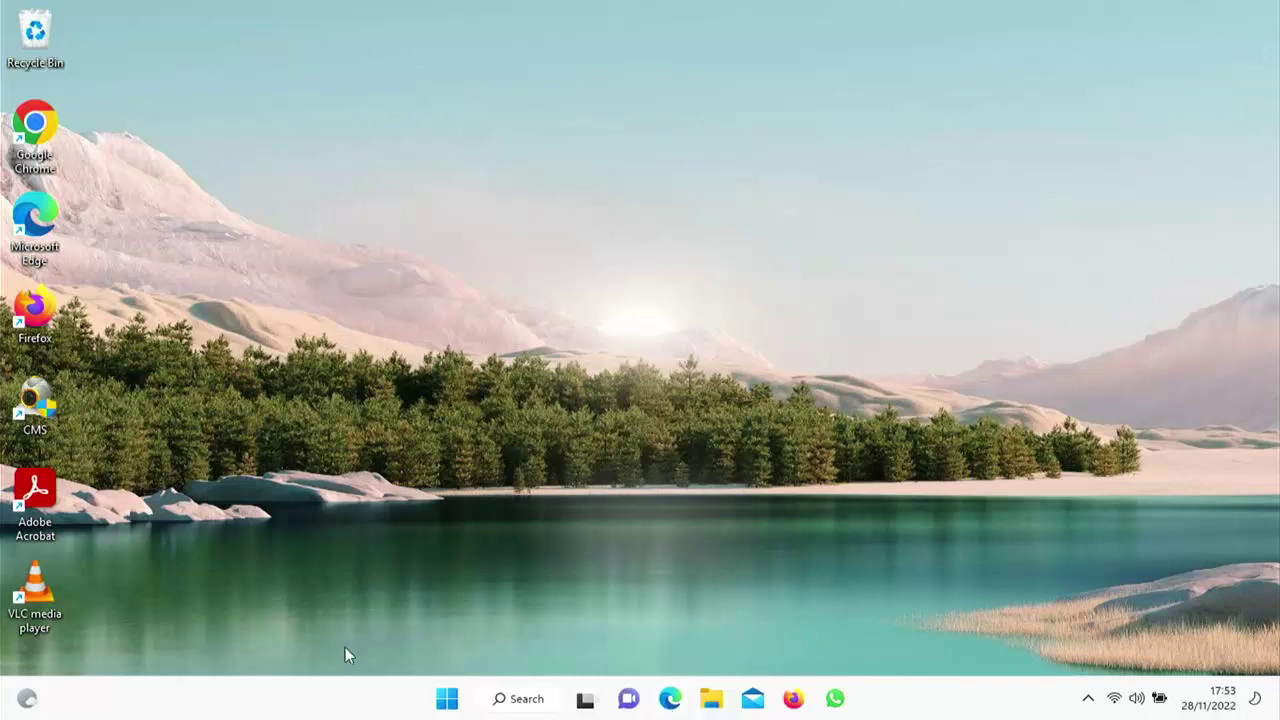
# Sign out of the Windows account from Start and sign back in.
pyautogui.click(447, 700)
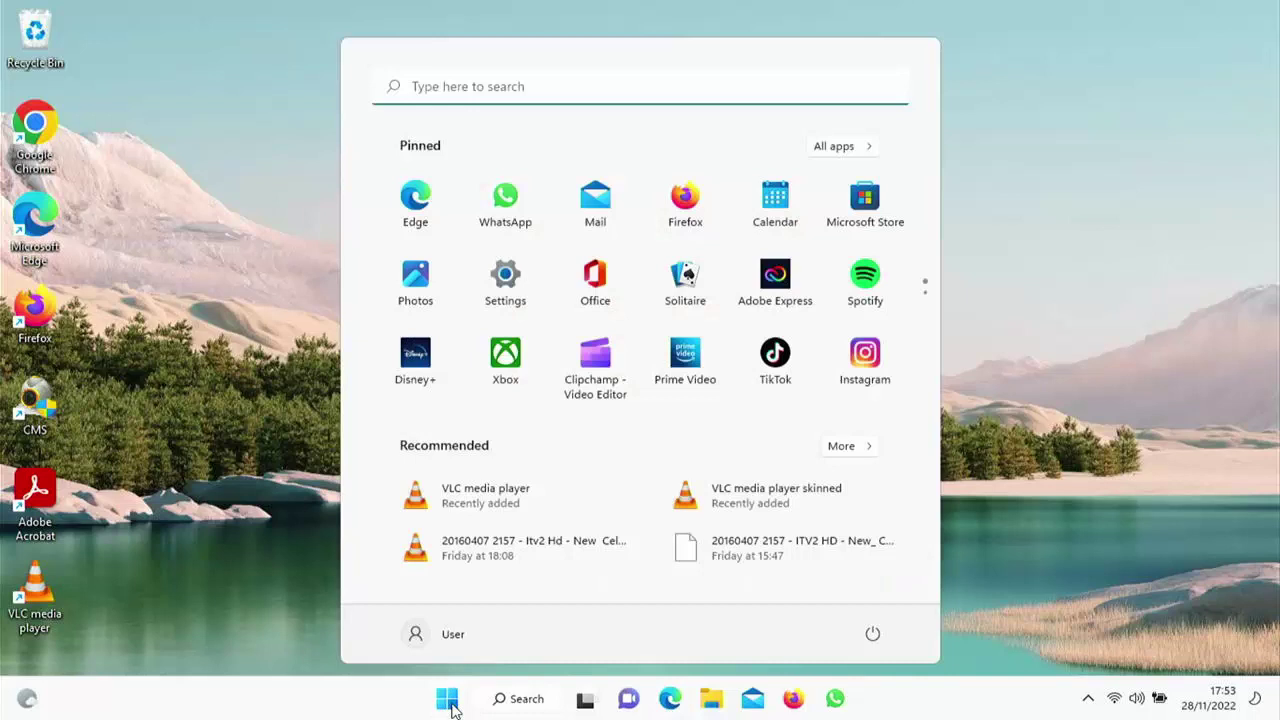
pyautogui.click(450, 648)
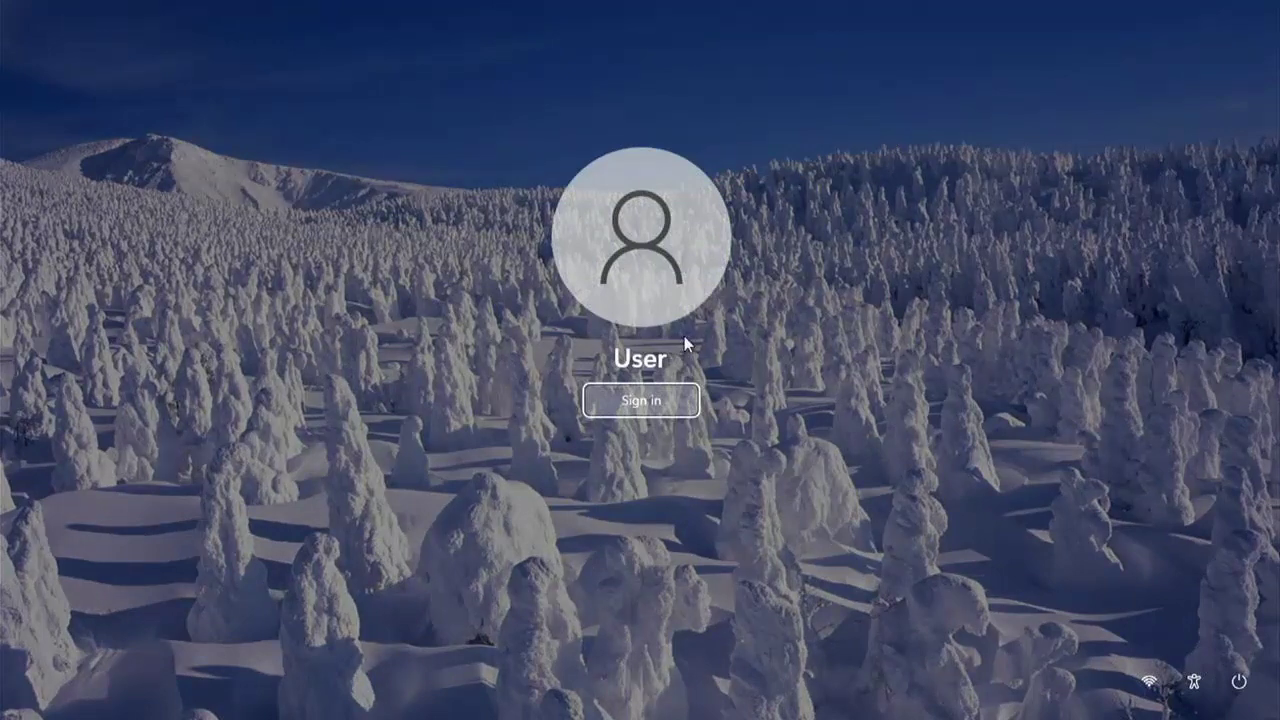
pyautogui.click(641, 400)
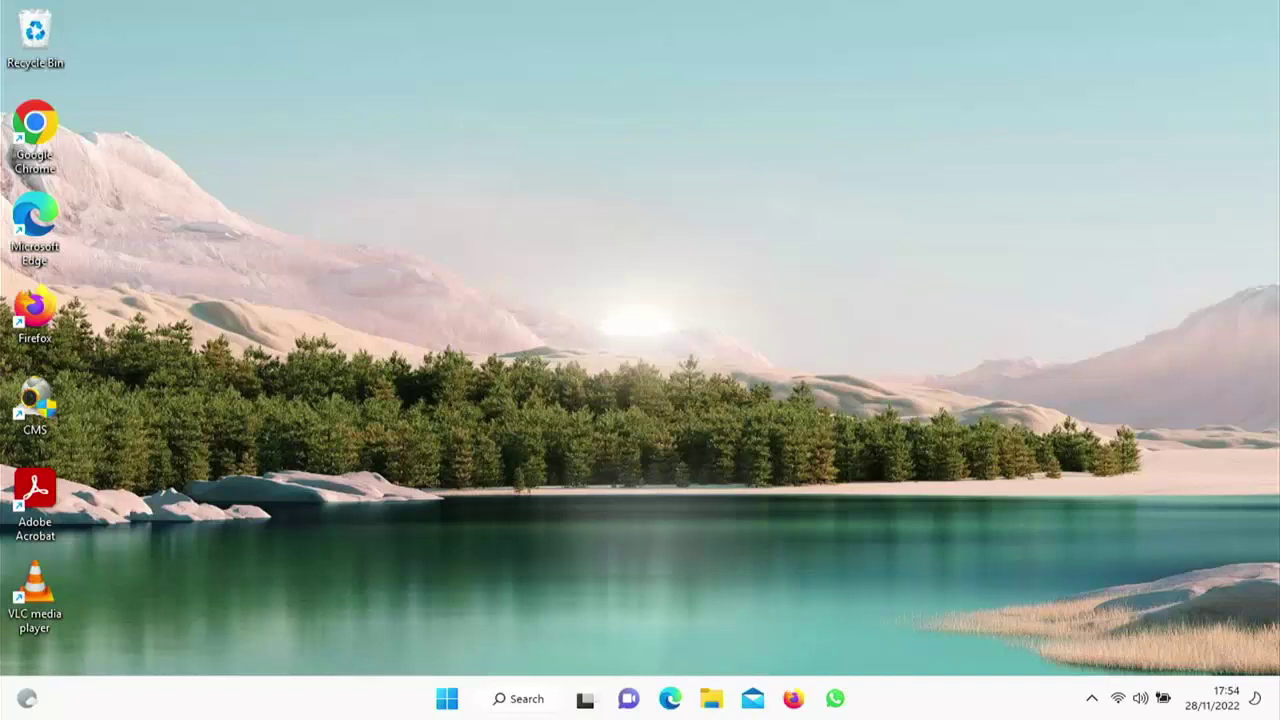
# Launch Microsoft Edge from the taskbar.
pyautogui.click(672, 699)
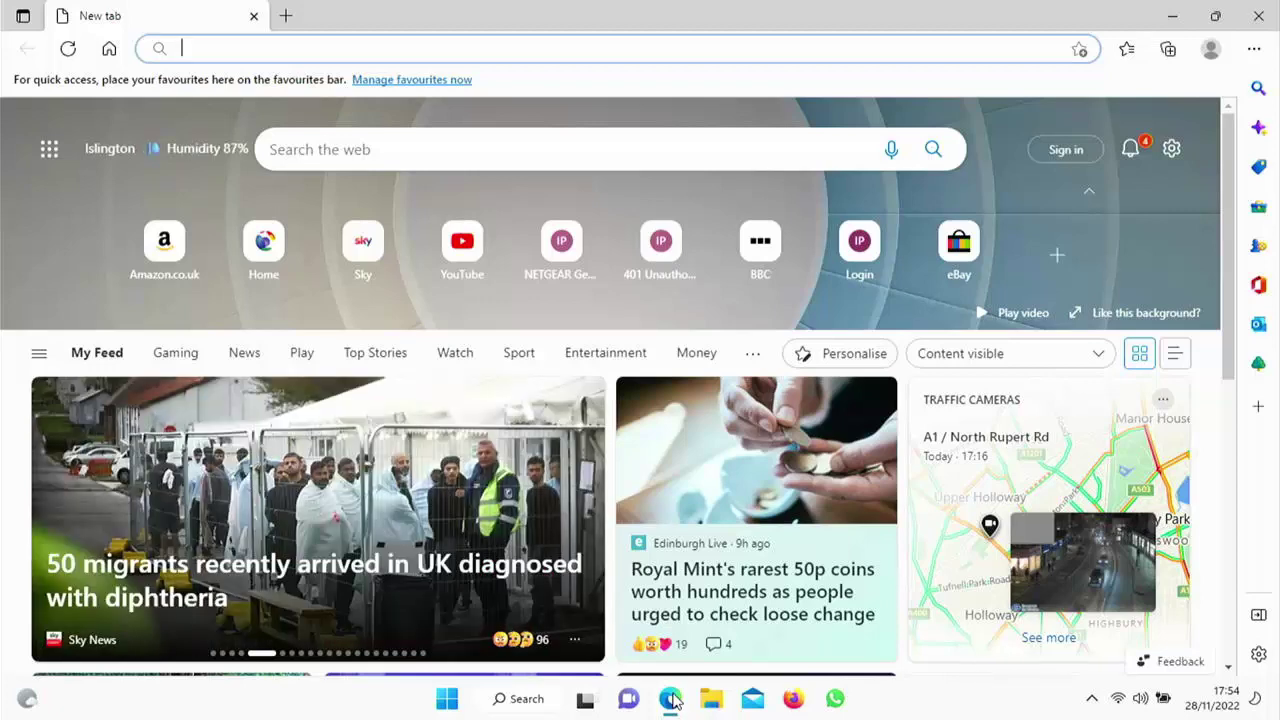
# Go to sky.com in the Edge tab.
pyautogui.write('sk')
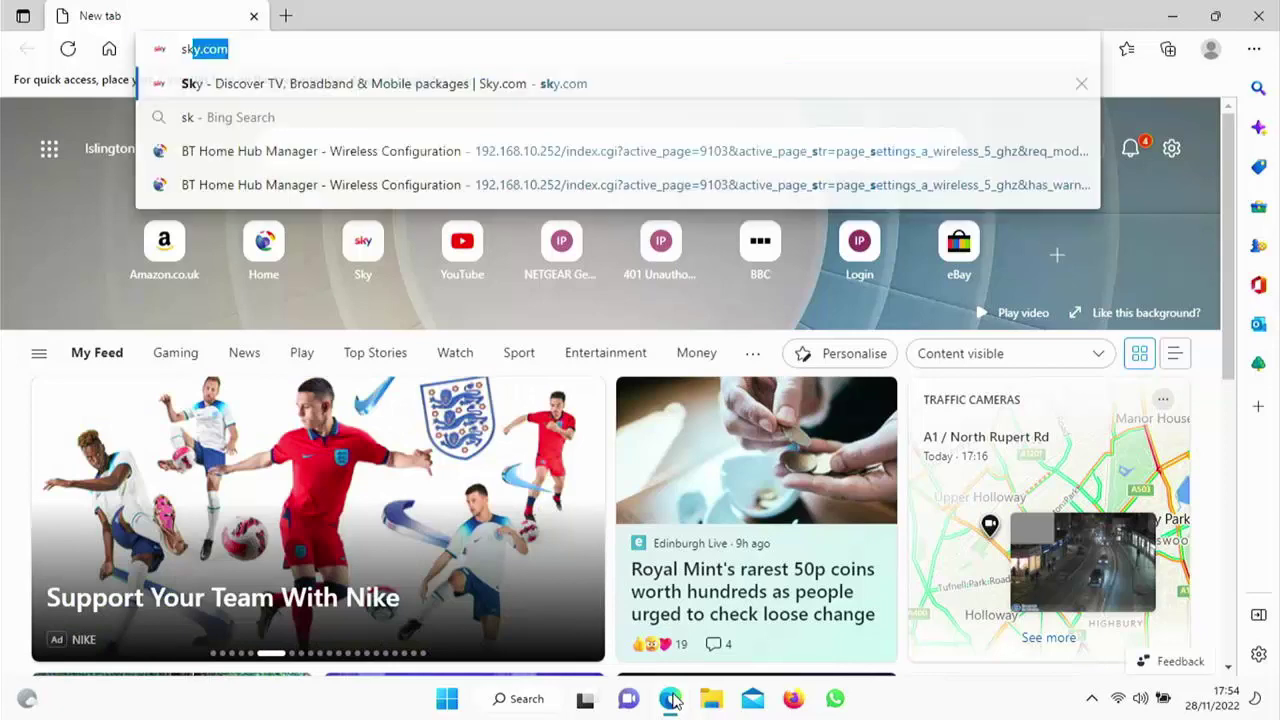
pyautogui.write('y.com')
pyautogui.press('Return')
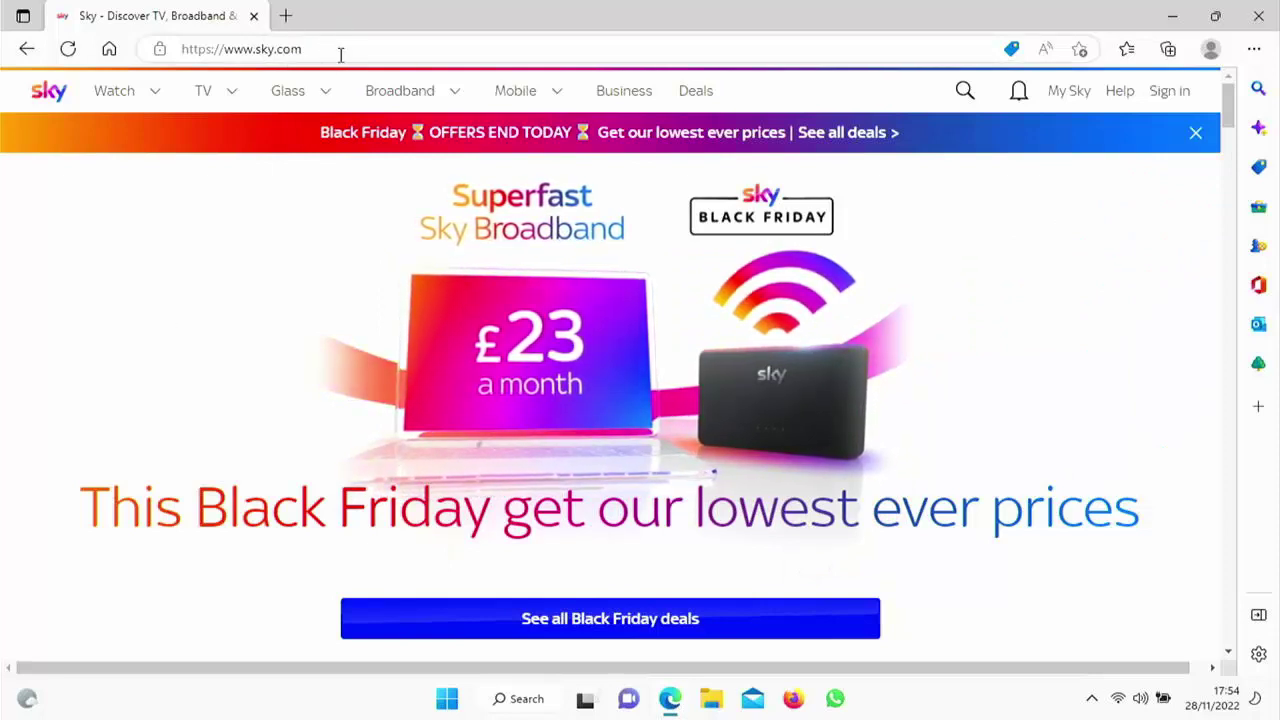
# Navigate Edge to edge://flags, correcting a typo in the address.
pyautogui.click(309, 49)
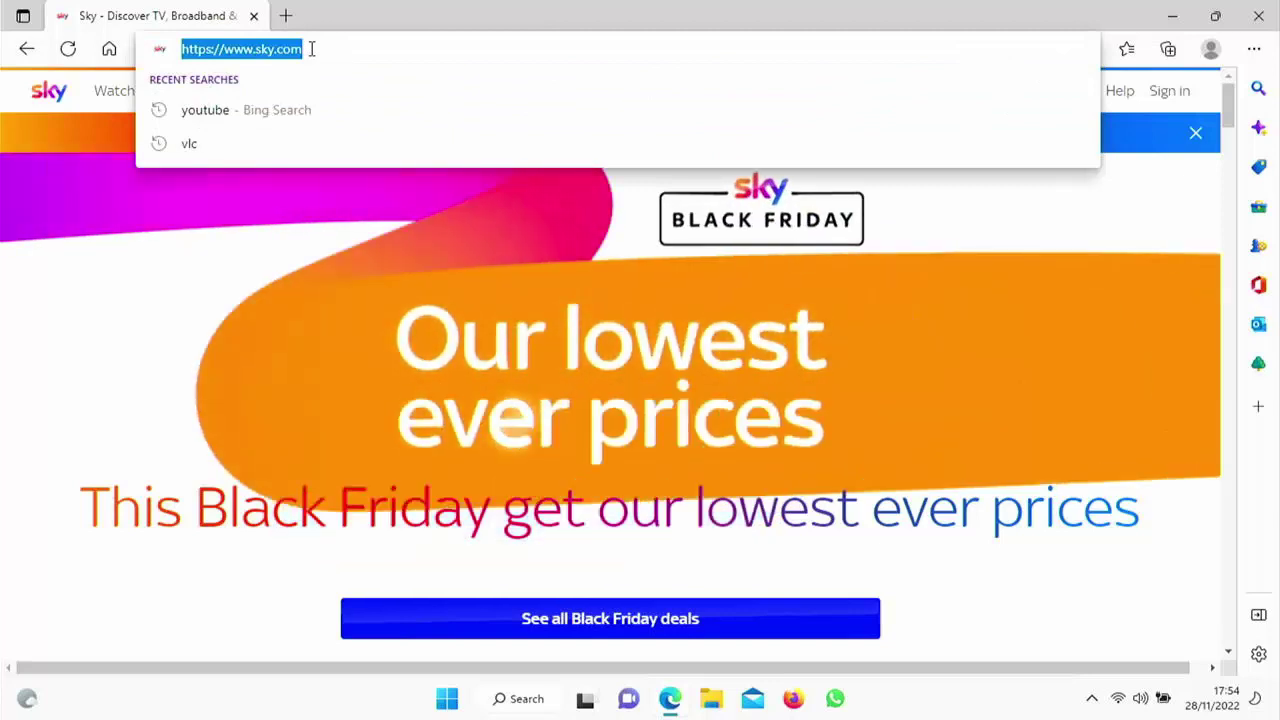
pyautogui.write('edge:')
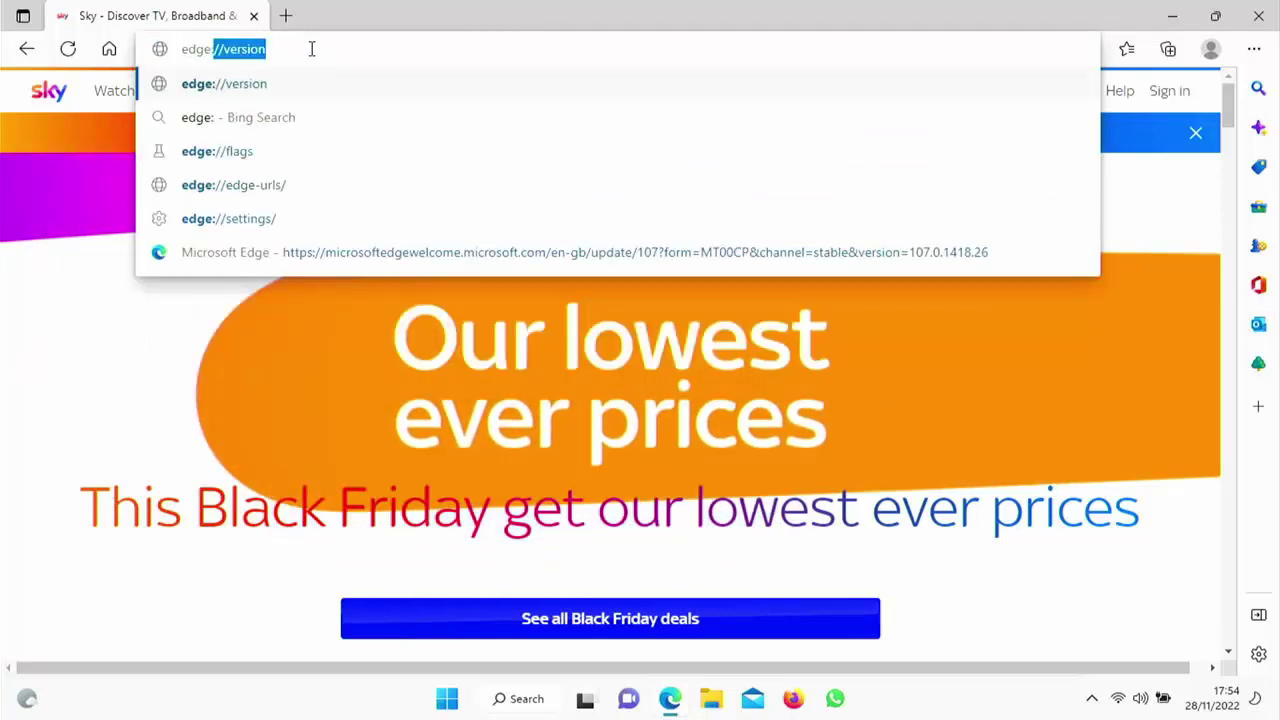
pyautogui.write('//fls')
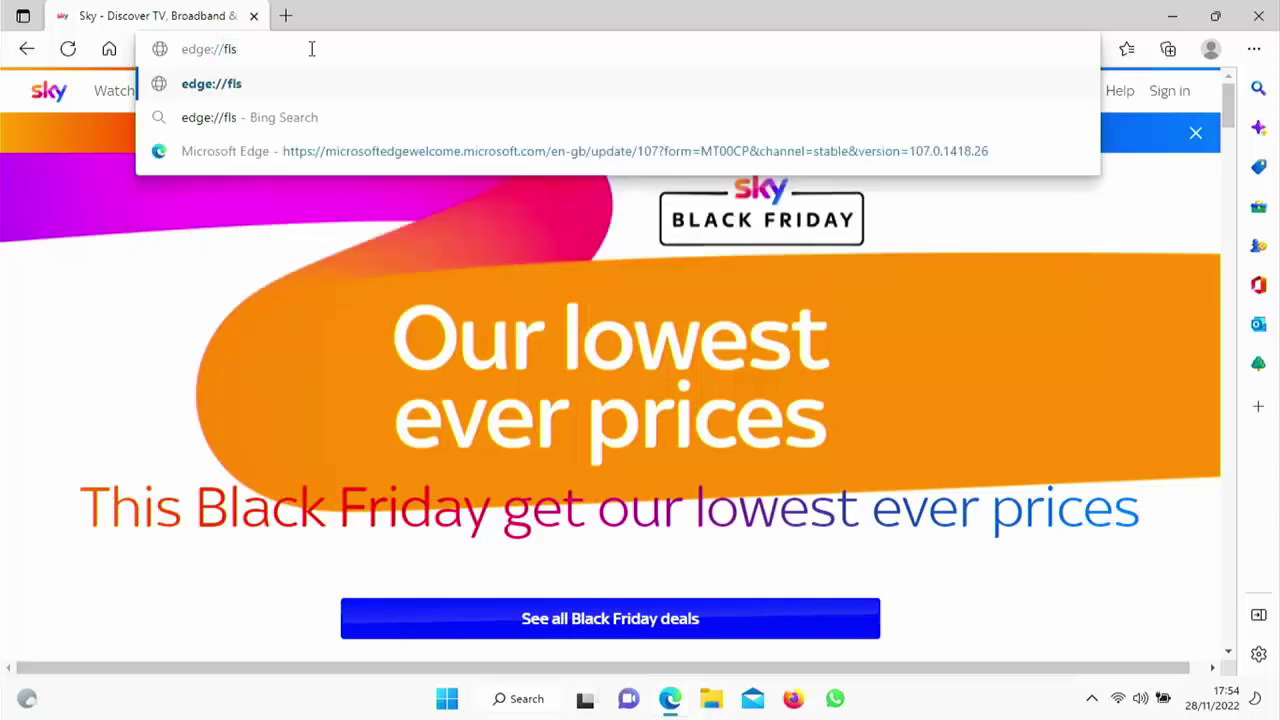
pyautogui.press('BackSpace')
pyautogui.write('ags')
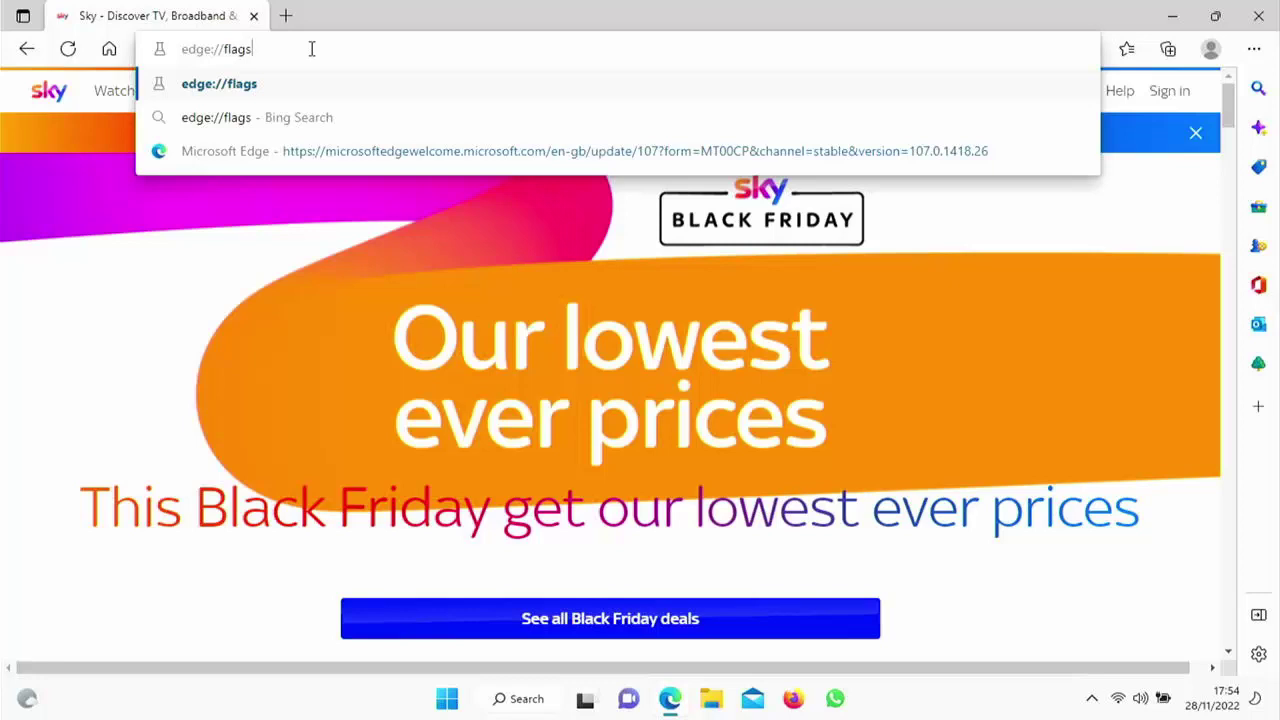
pyautogui.press('Return')
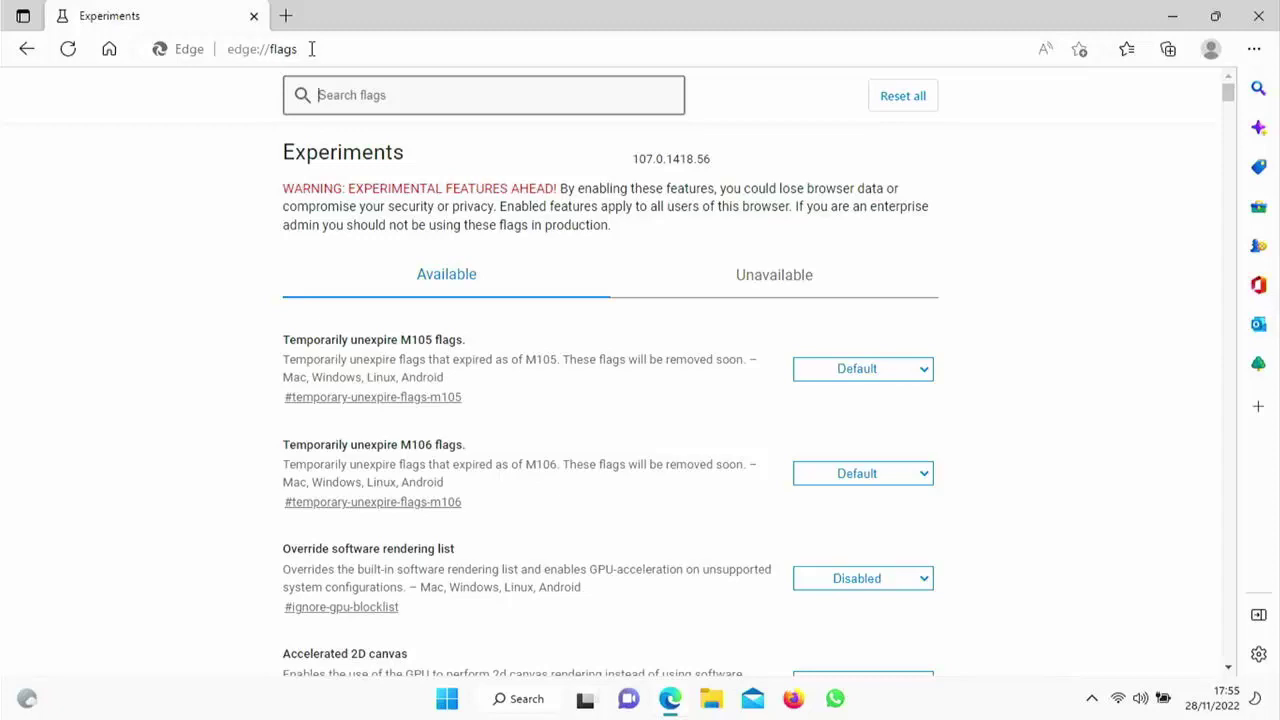
# Search flags for 'show block' and set 'Show block option in autoplay settings' to Enabled.
pyautogui.write('show block')
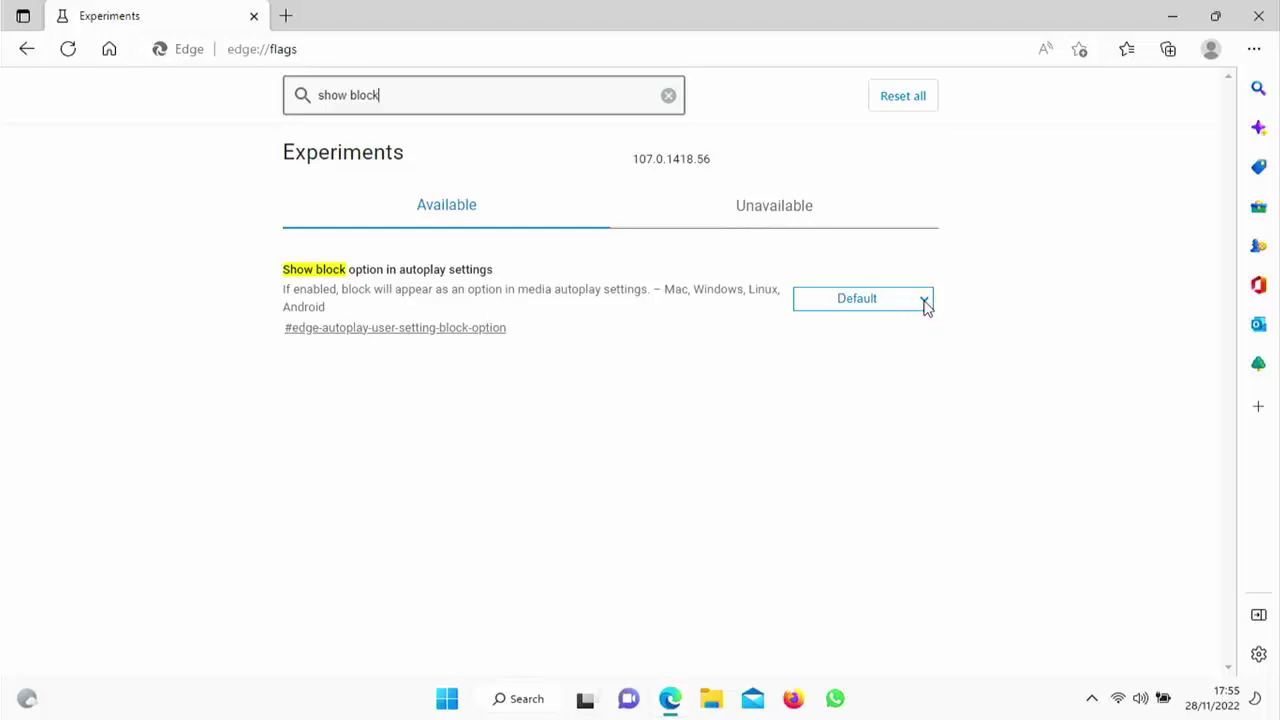
pyautogui.click(925, 303)
pyautogui.click(878, 342)
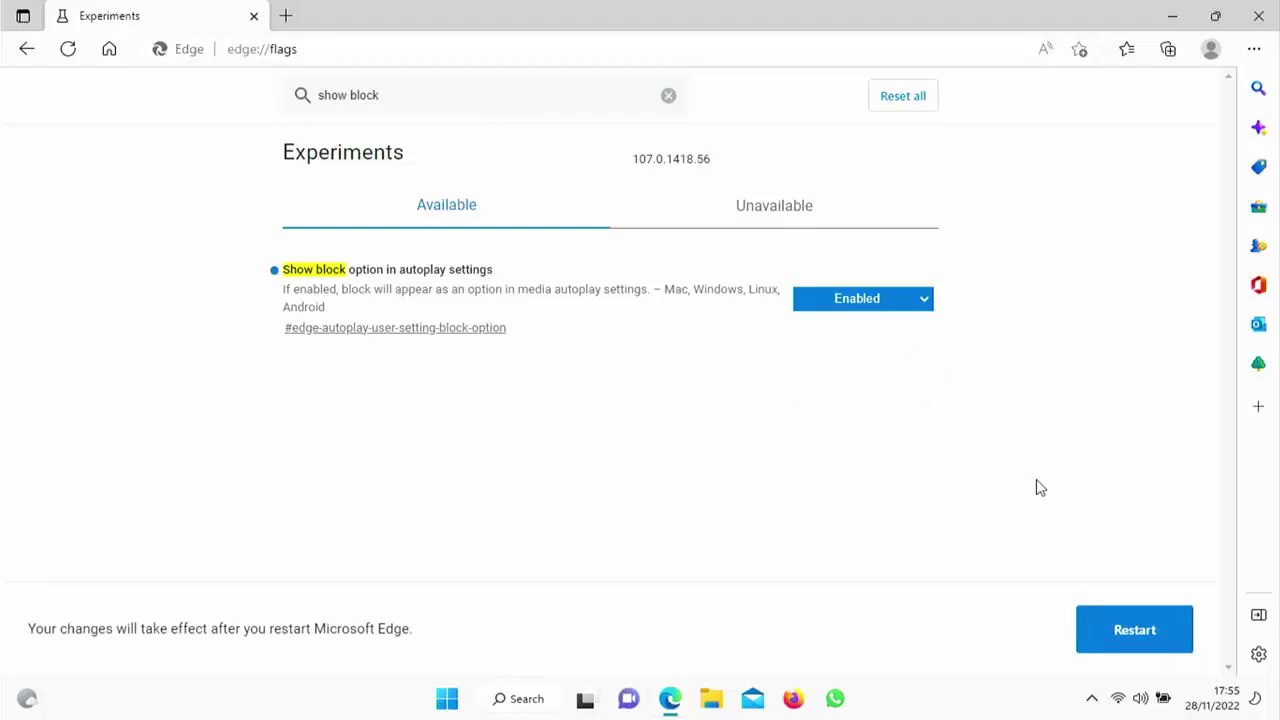
# Restart Edge to apply the flag, then bring up Cookies and site permissions settings down to Media autoplay.
pyautogui.click(1140, 632)
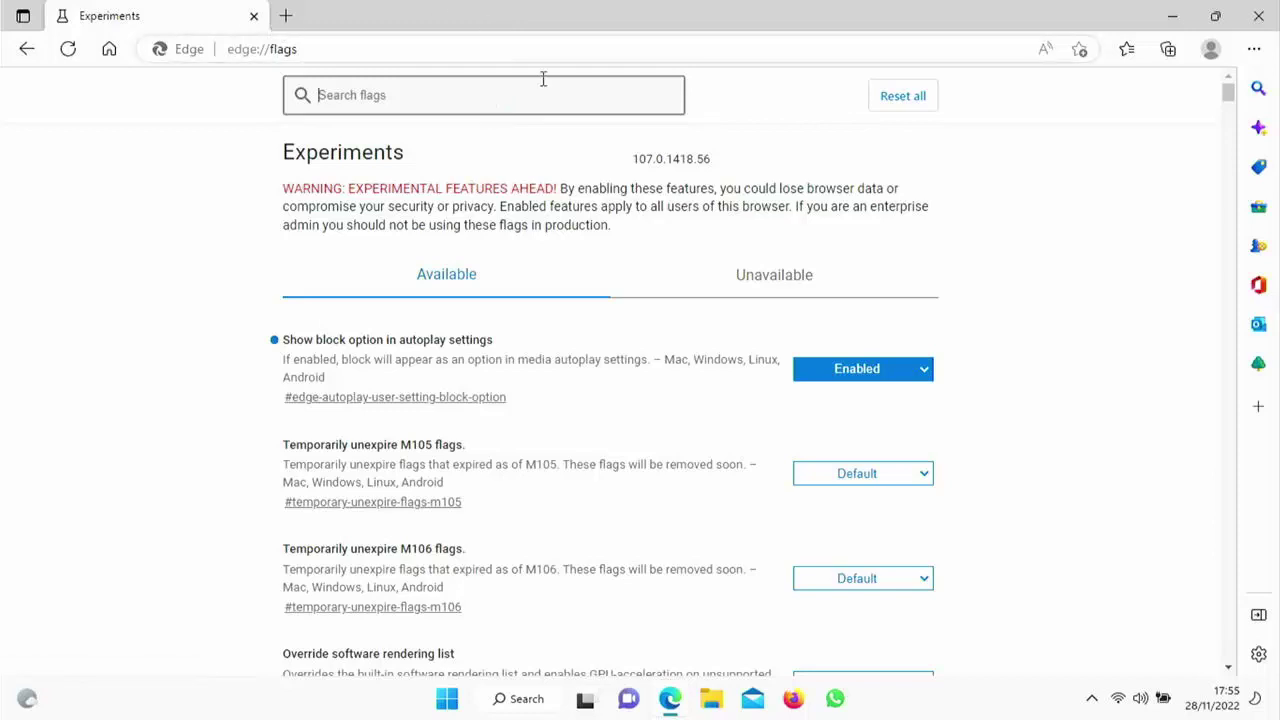
pyautogui.click(1254, 52)
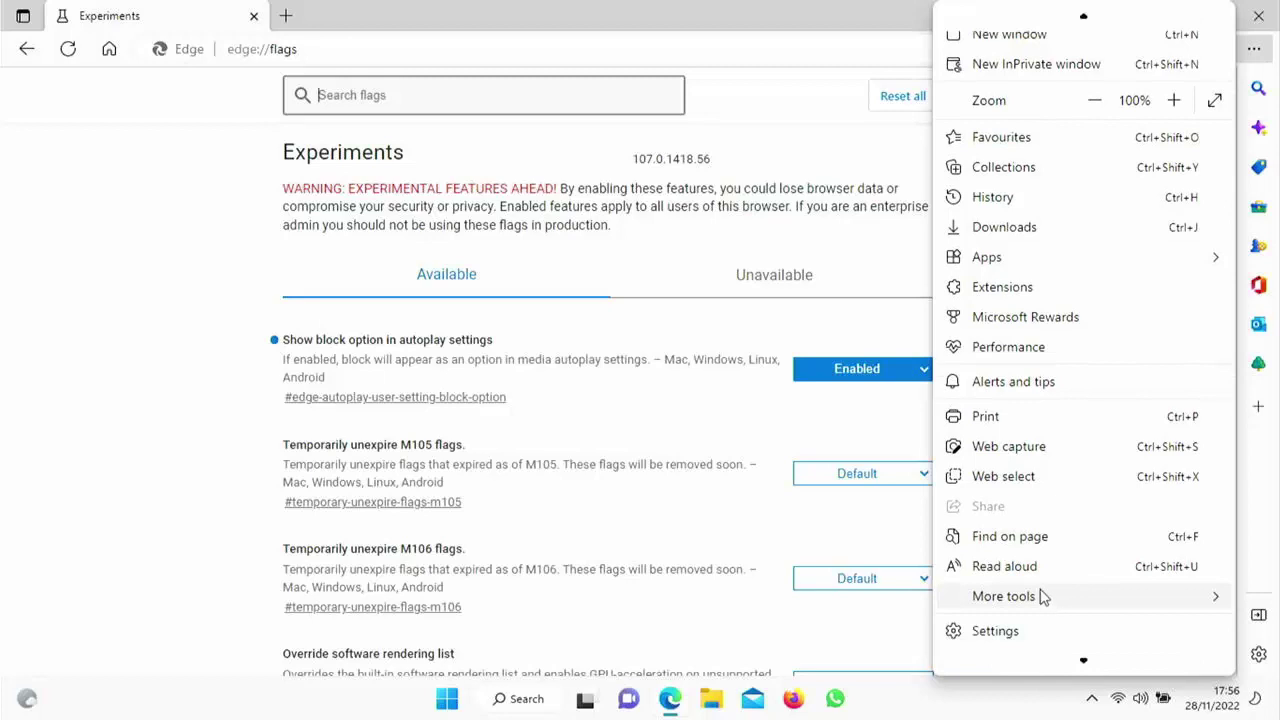
pyautogui.click(995, 631)
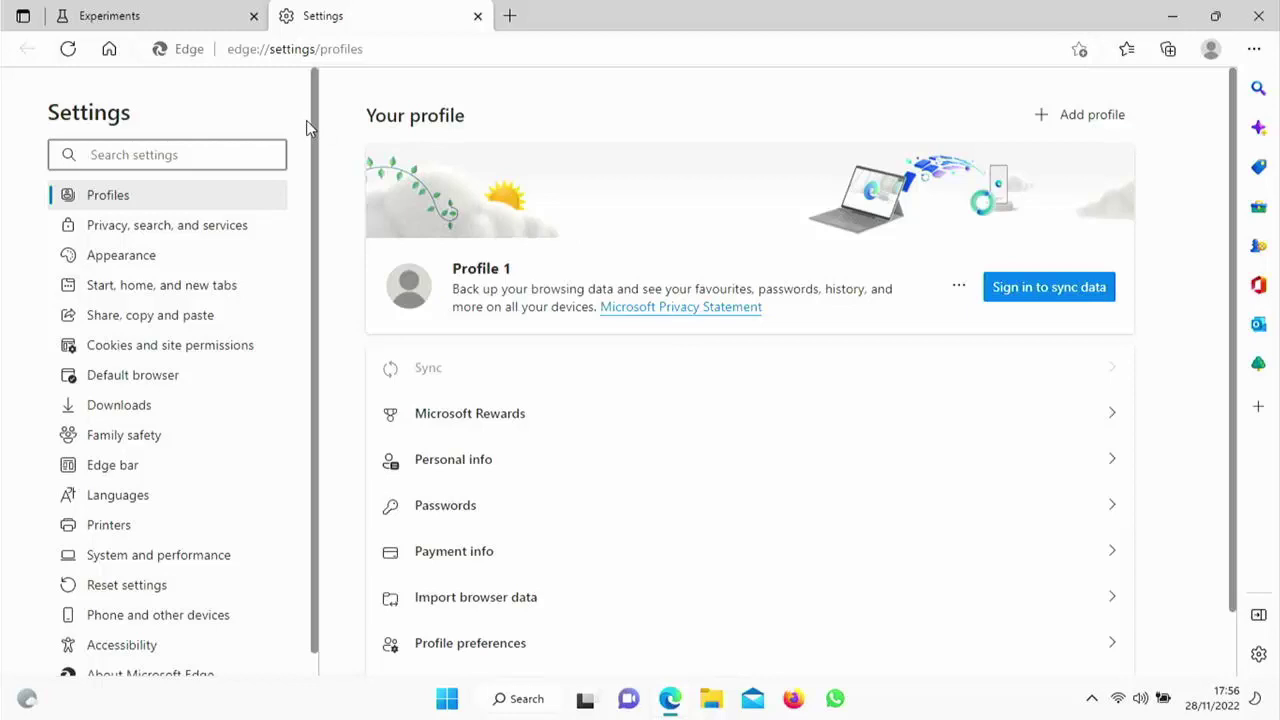
pyautogui.scroll(-1, 306, 120)
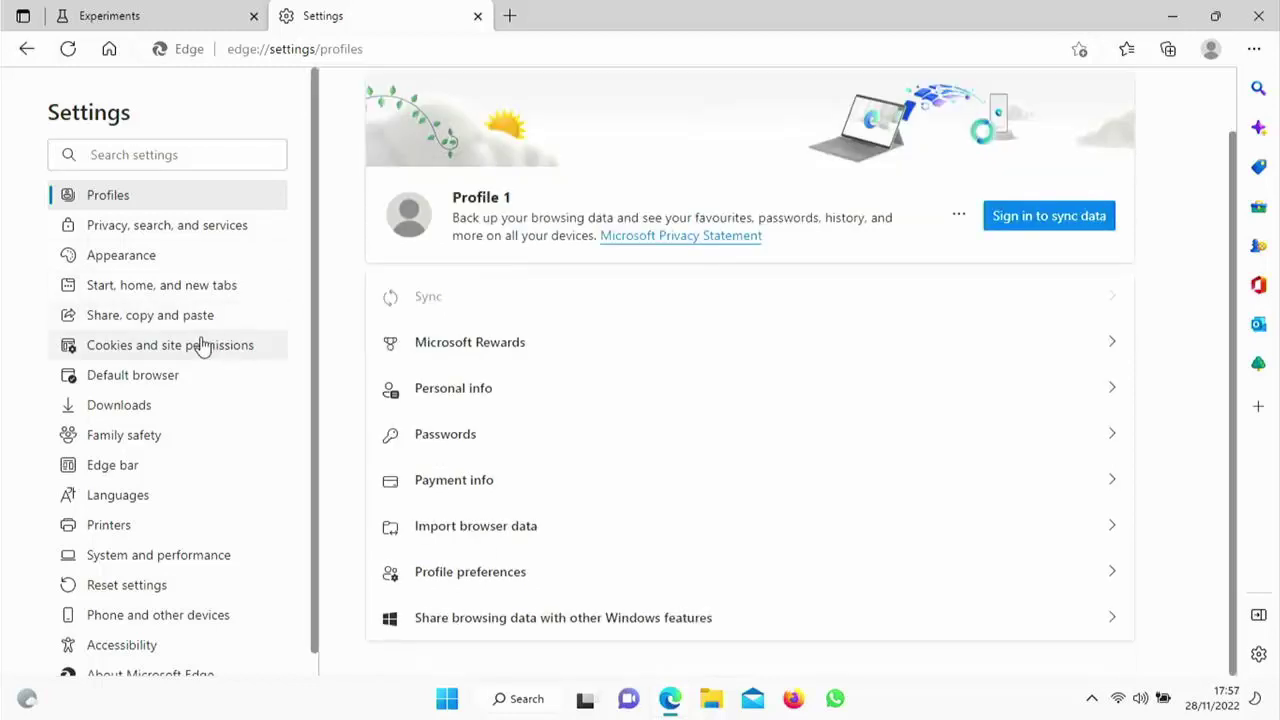
pyautogui.click(178, 352)
pyautogui.moveTo(1234, 120); pyautogui.dragTo(1277, 560)
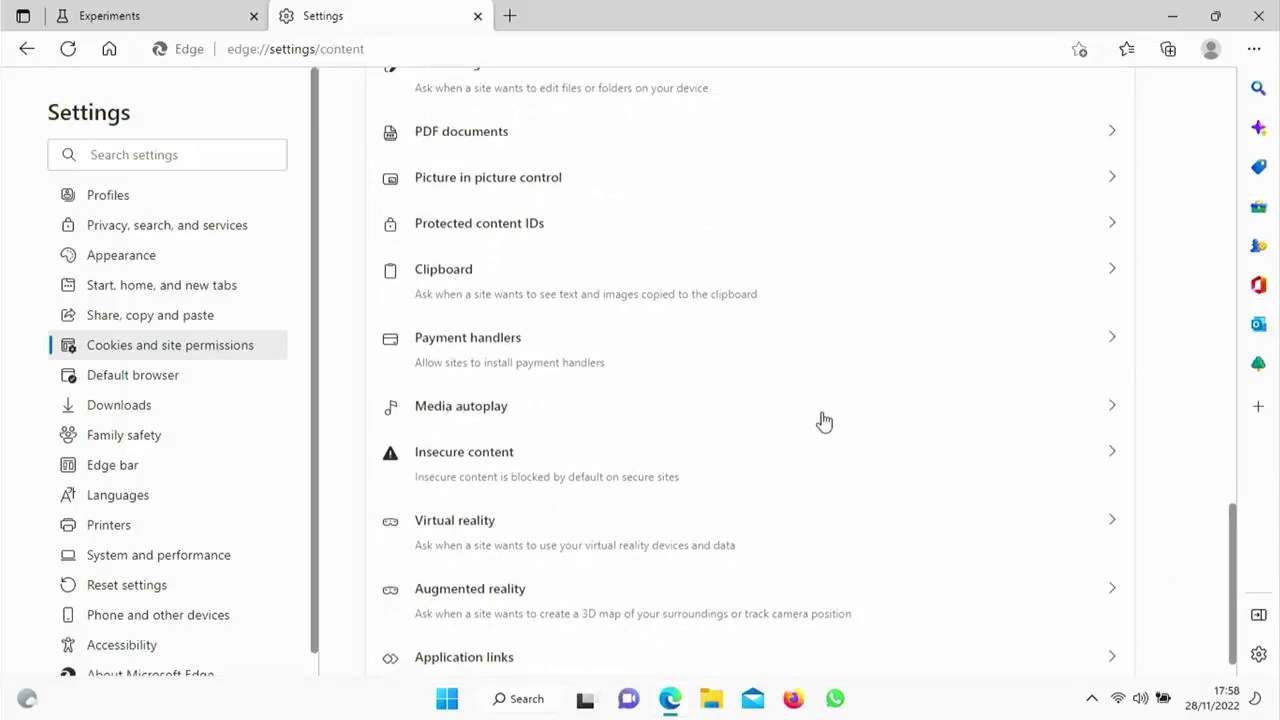
# Change the Media autoplay setting from Limit to Block.
pyautogui.click(1111, 412)
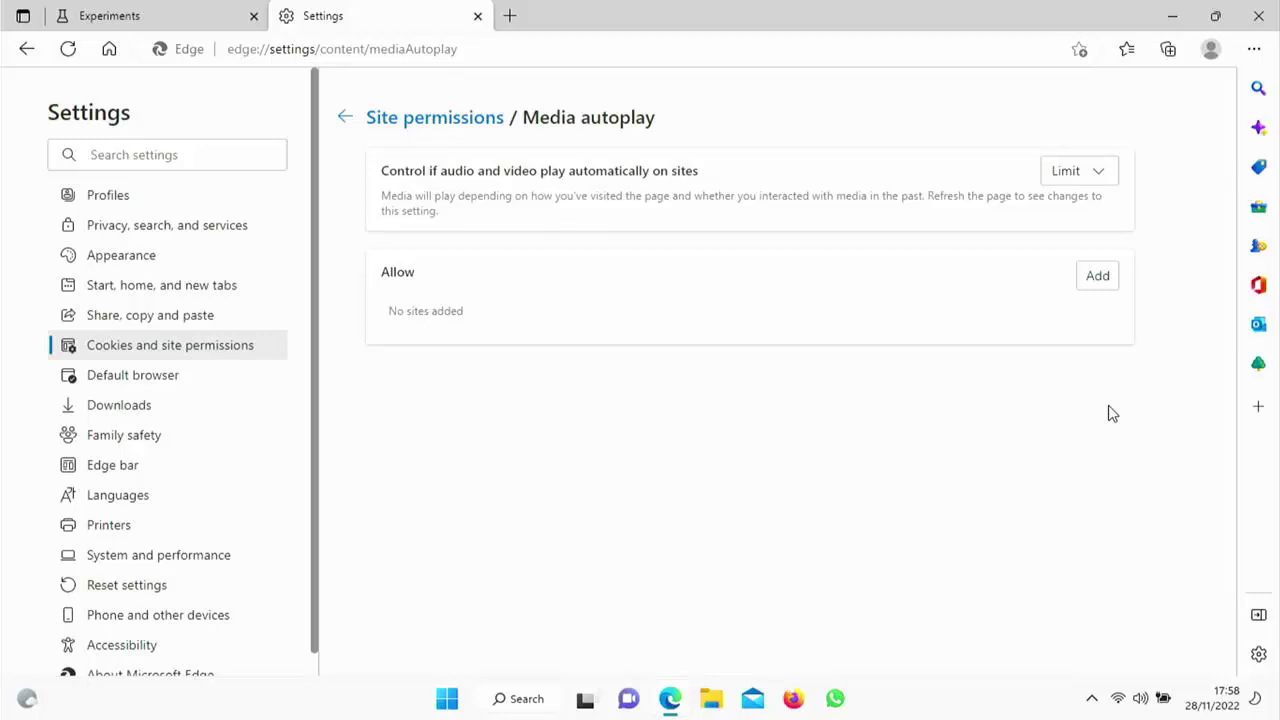
pyautogui.click(1107, 180)
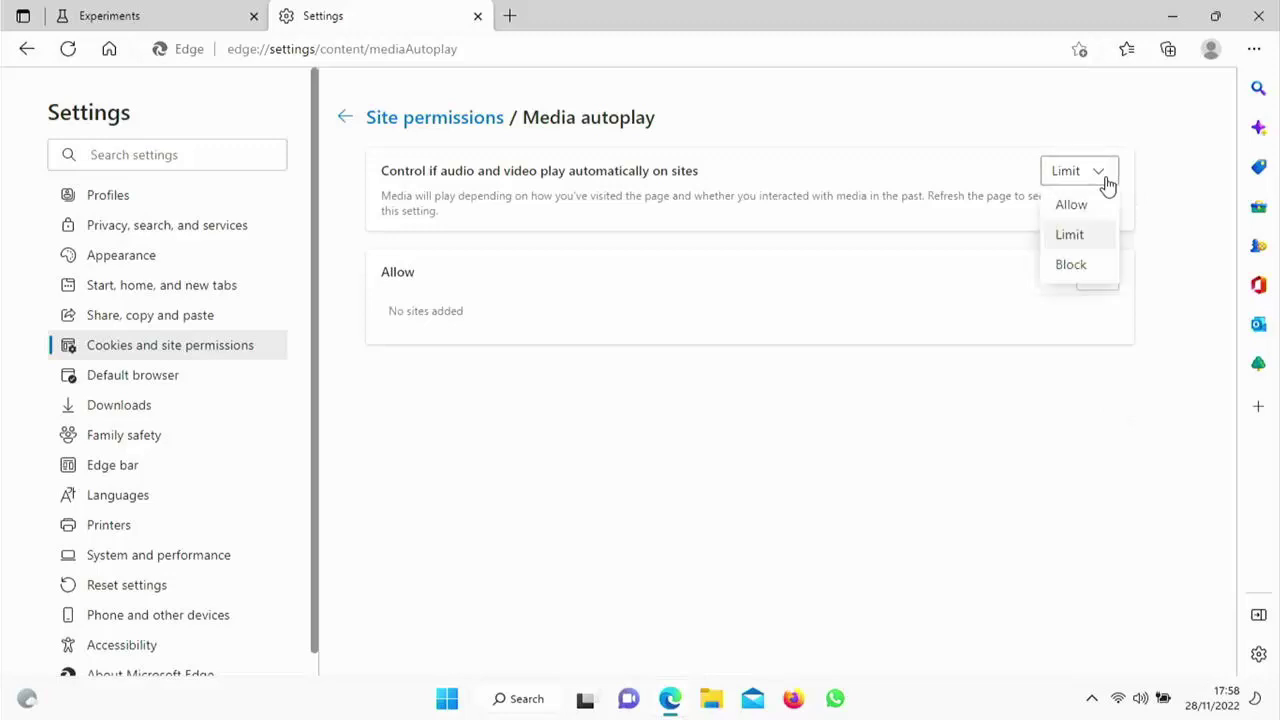
pyautogui.click(1082, 268)
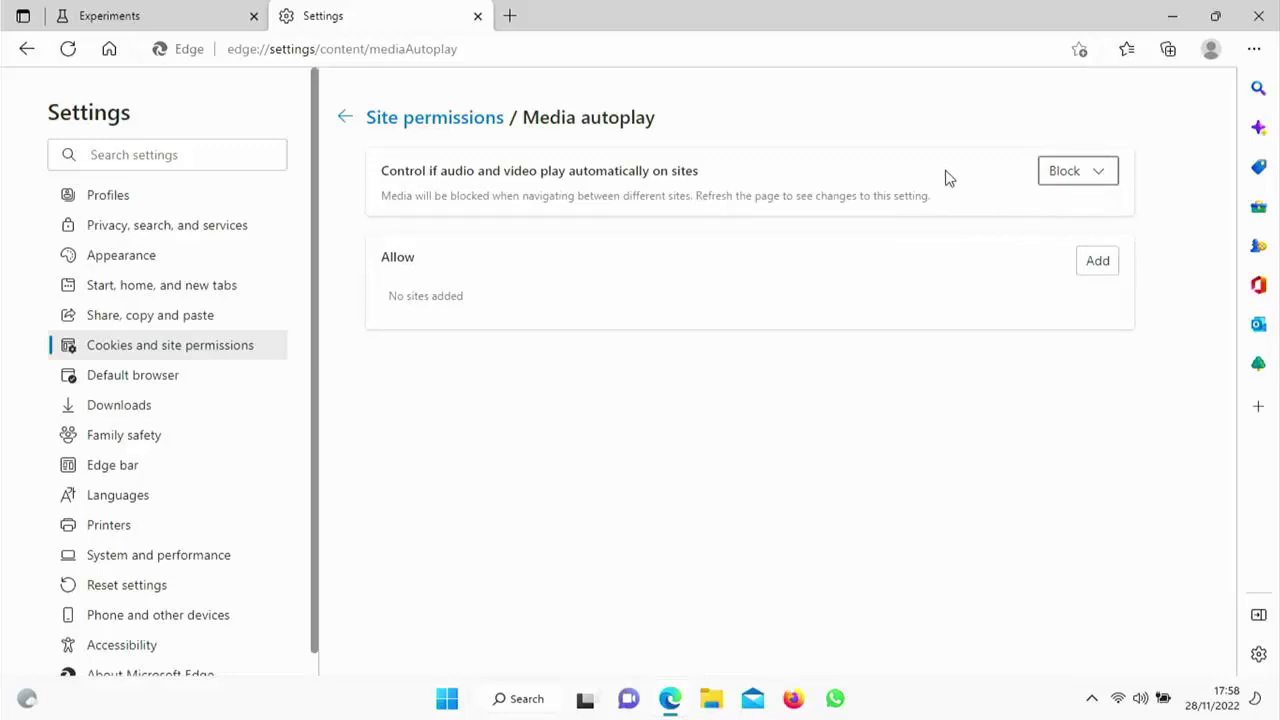
# Close the Settings tab and the Edge window, then relaunch Edge from the desktop icon.
pyautogui.click(478, 18)
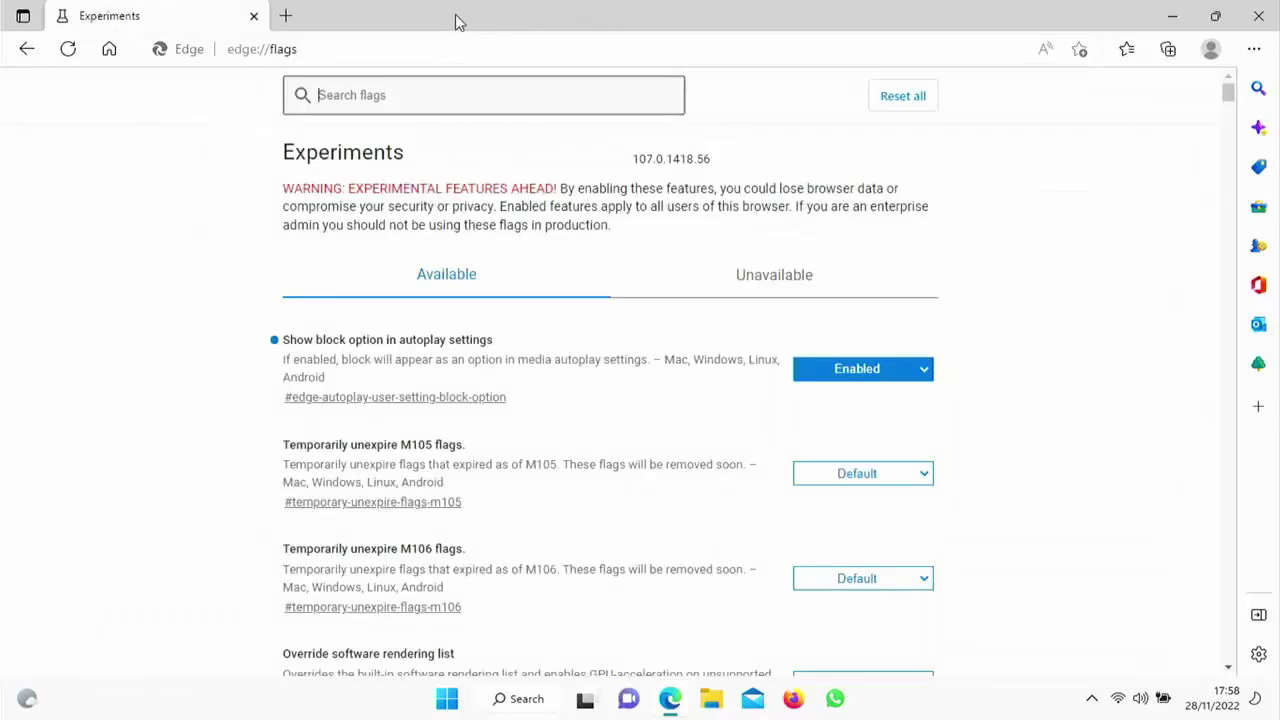
pyautogui.click(255, 17)
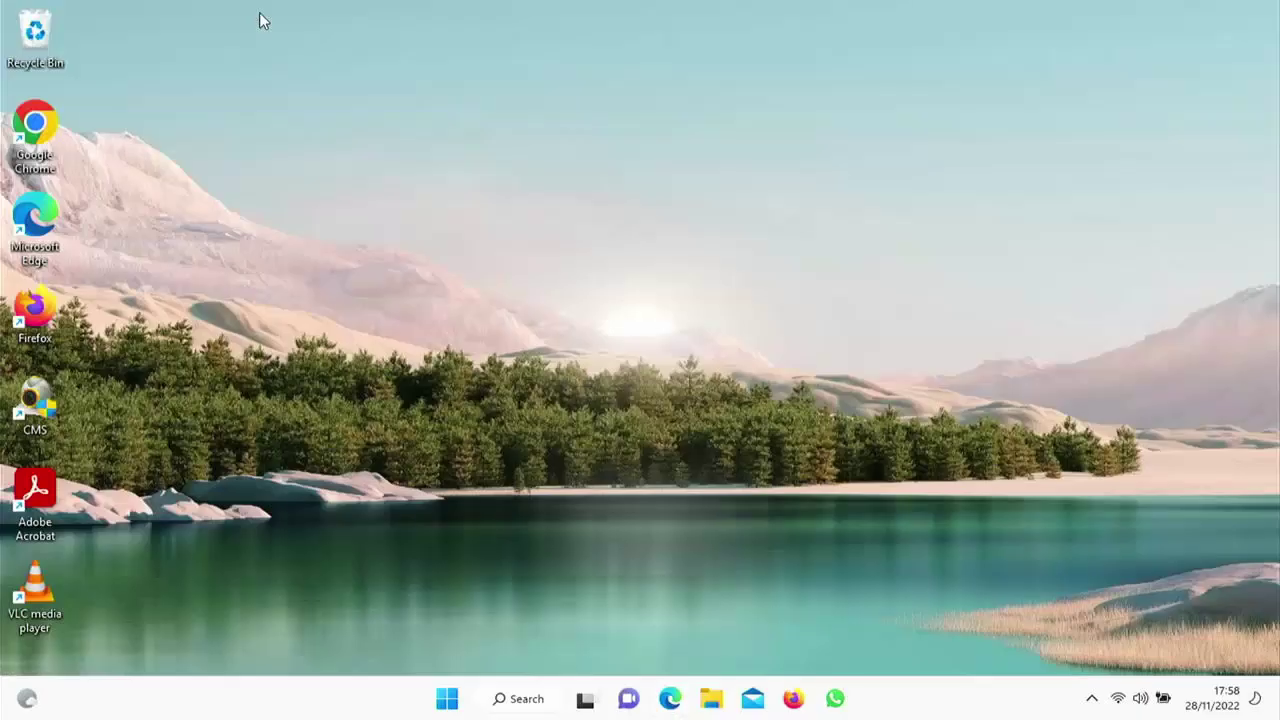
pyautogui.doubleClick(40, 222)
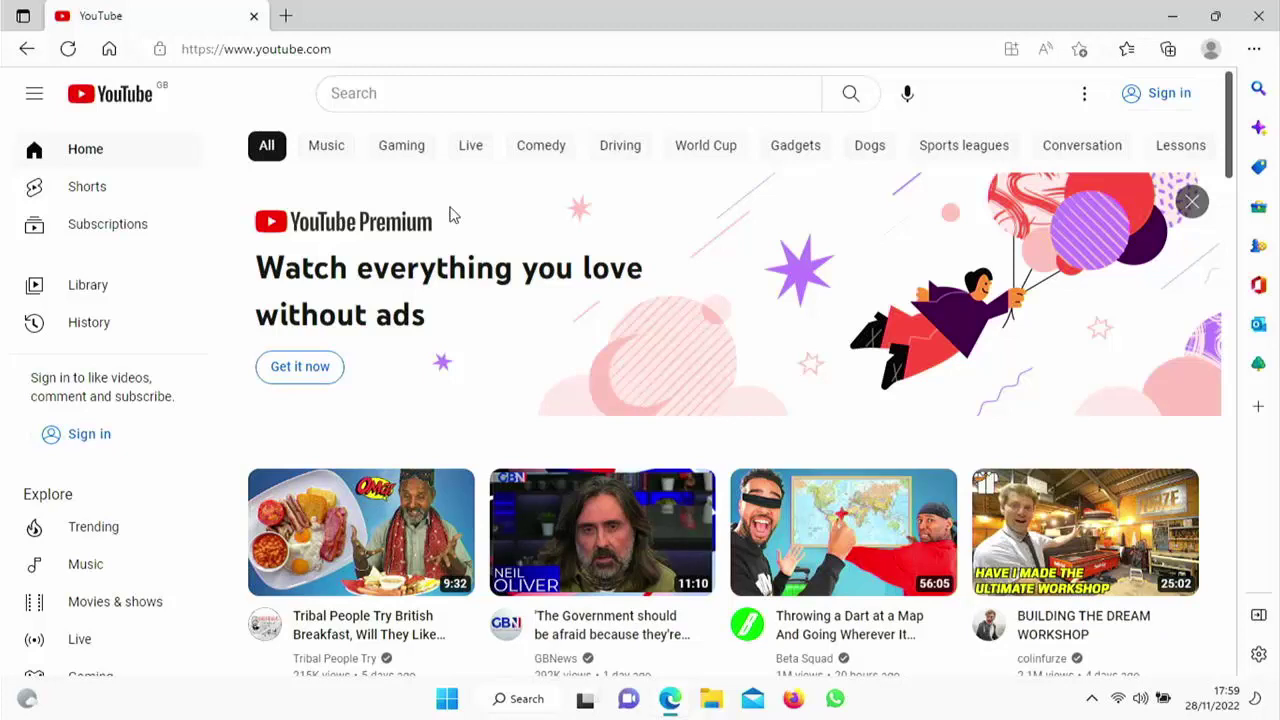
pyautogui.click(334, 46)
pyautogui.write('sky.com')
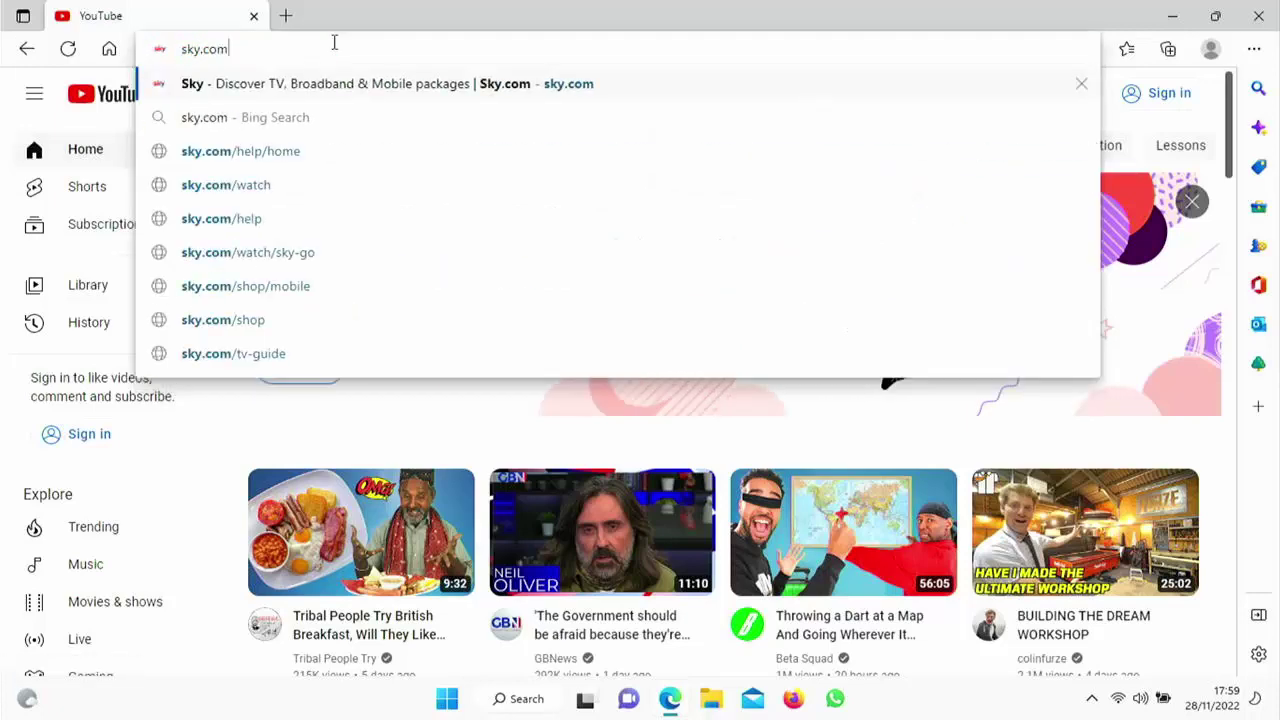
pyautogui.press('Return')
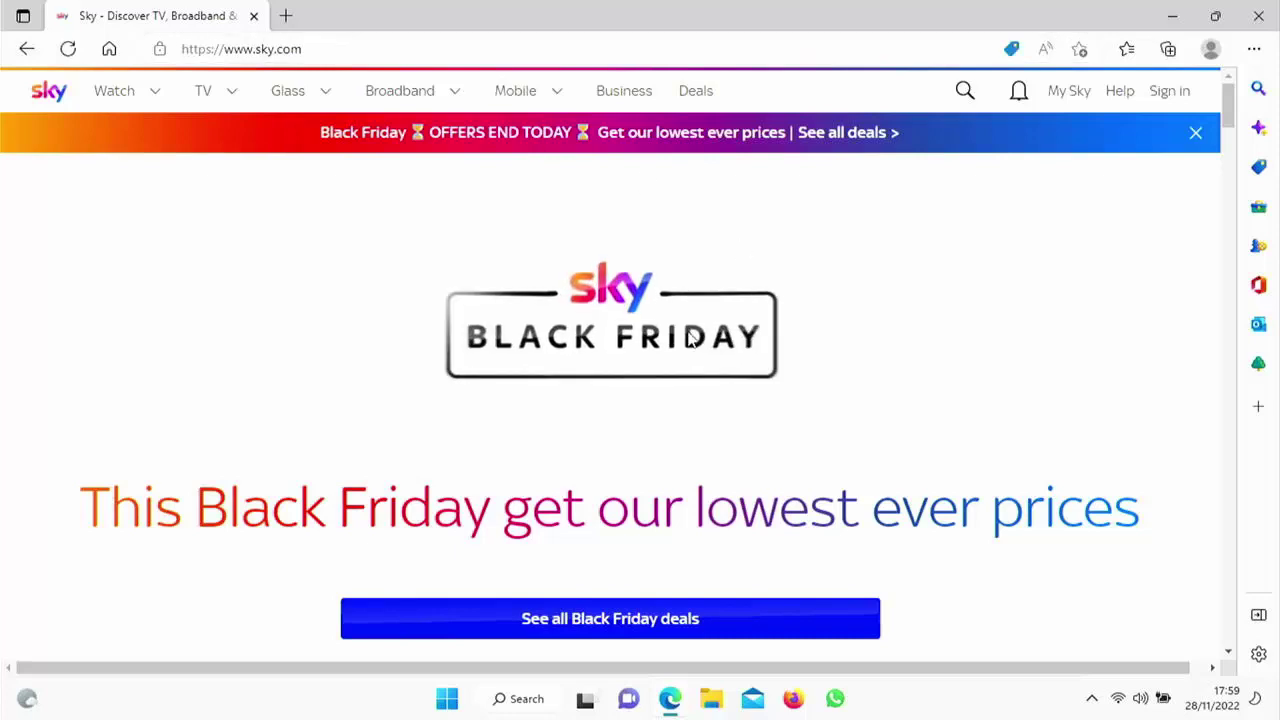
pyautogui.rightClick(689, 340)
pyautogui.click(580, 346)
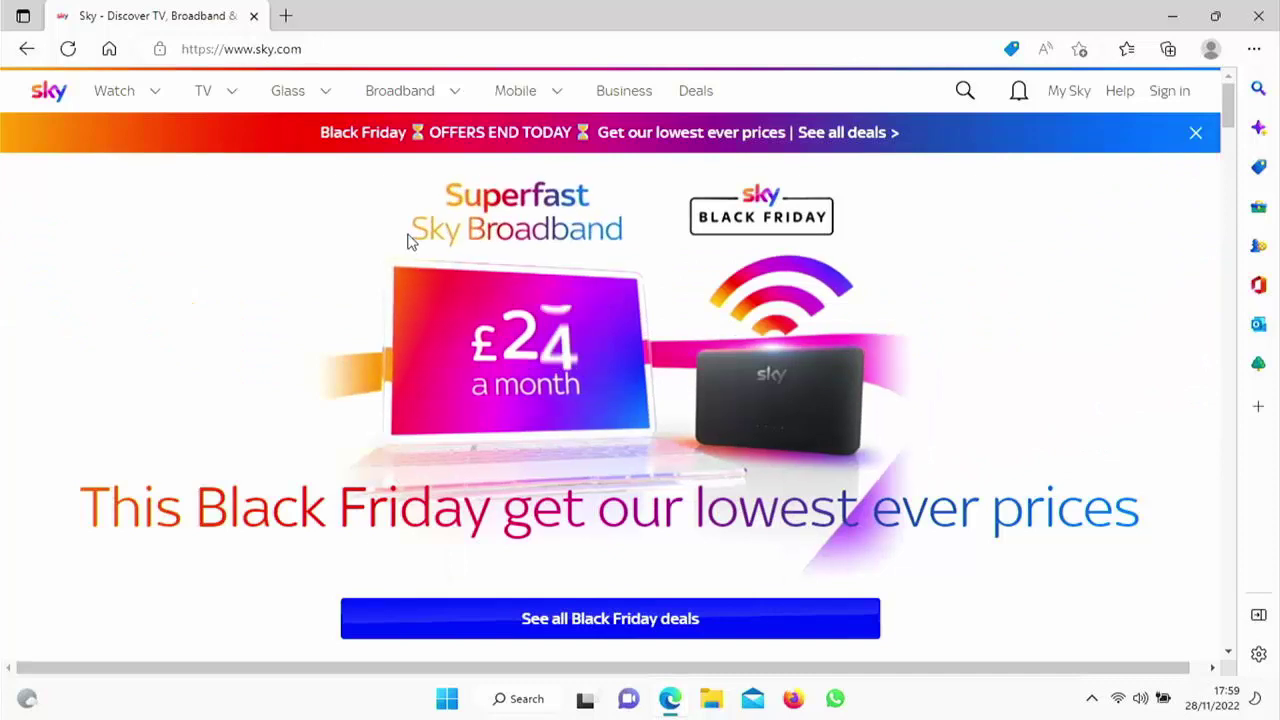
pyautogui.click(322, 49)
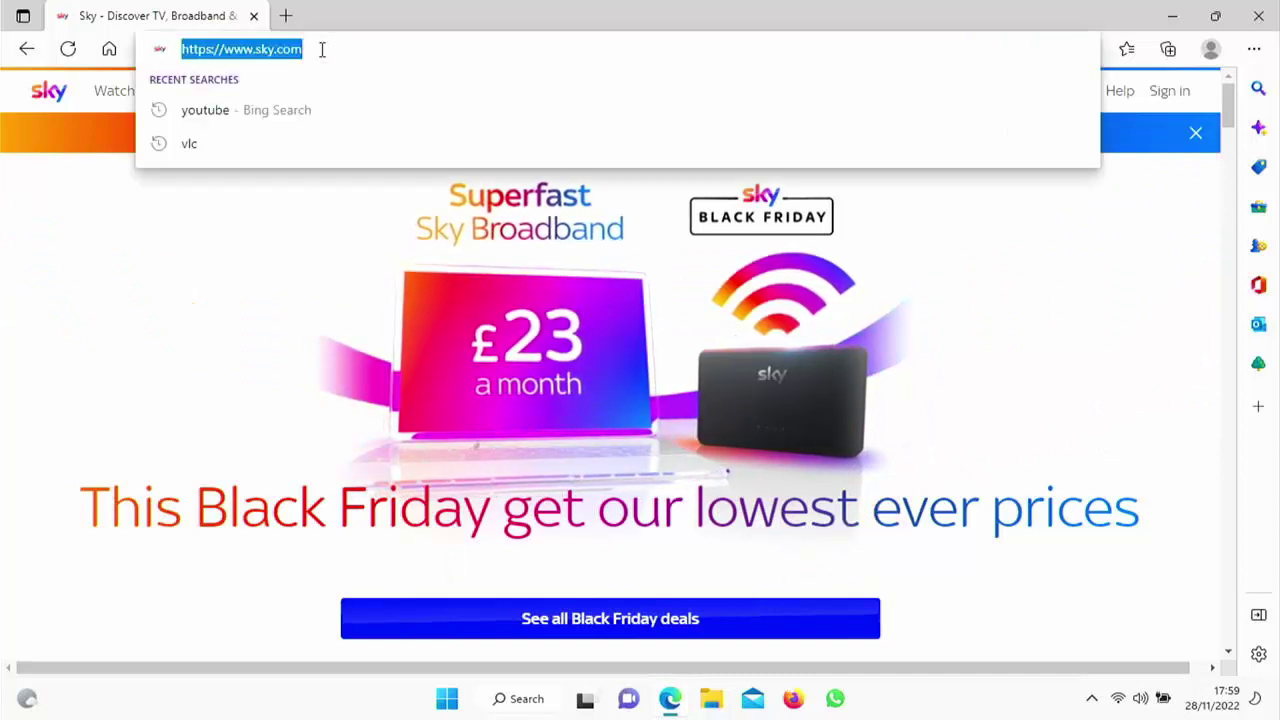
pyautogui.write('you')
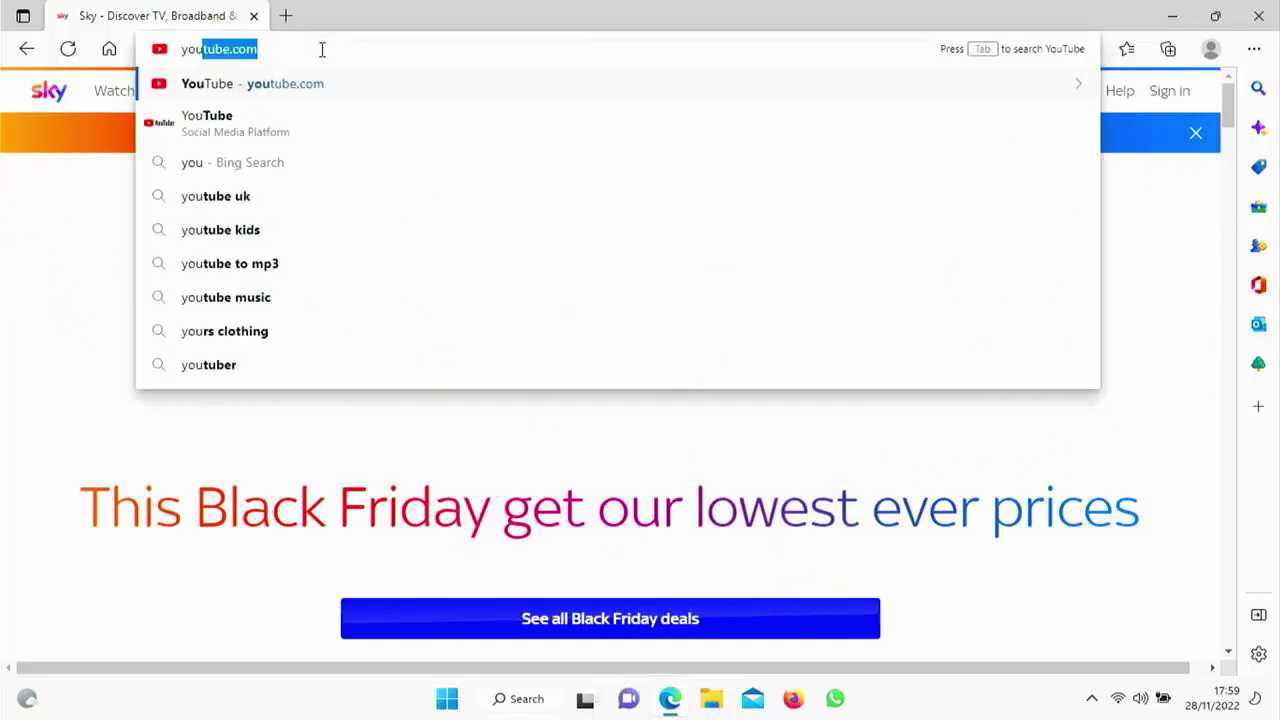
pyautogui.press('Return')
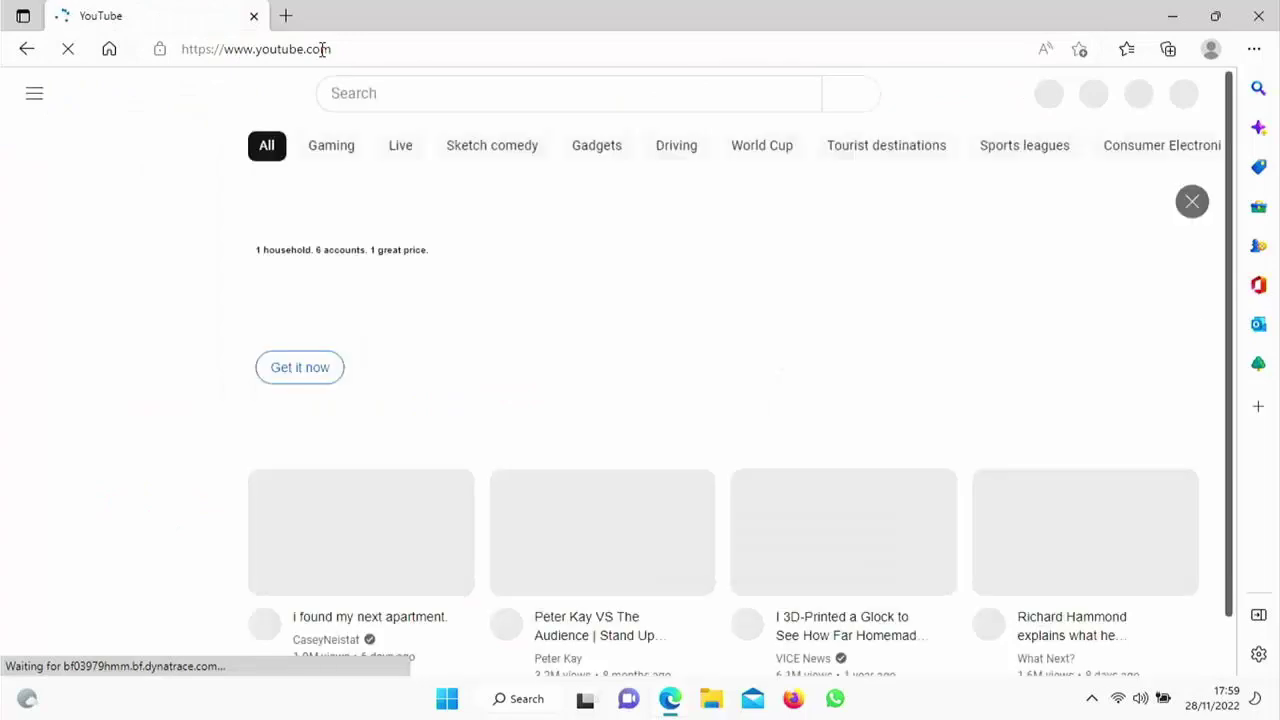